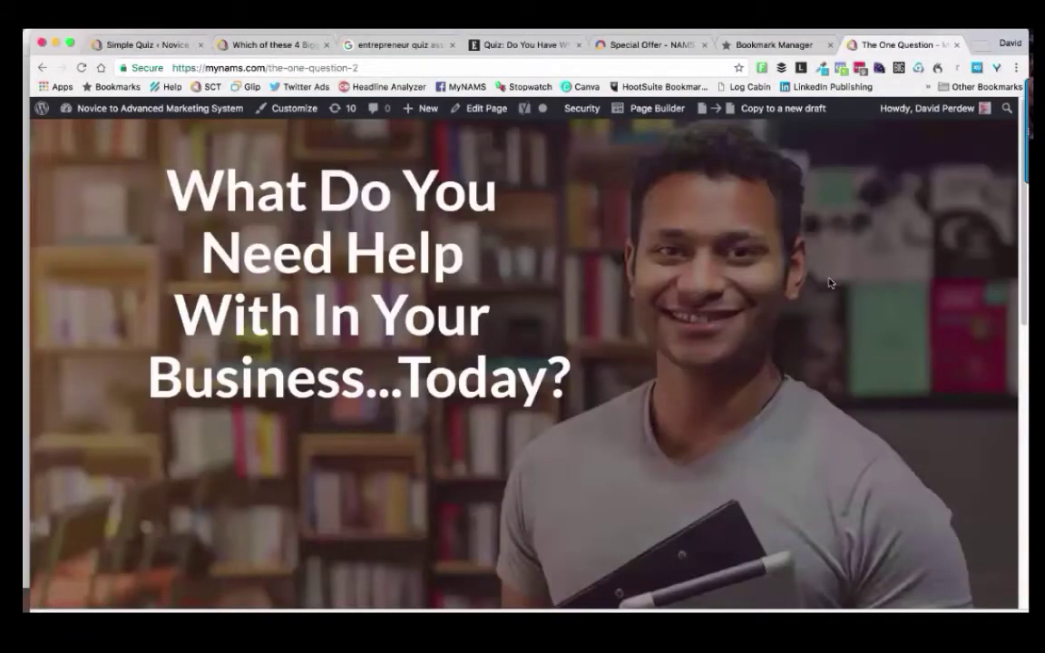
Choose Product Creation as the topic on the quiz page.
scroll(829, 286, "down", 8)
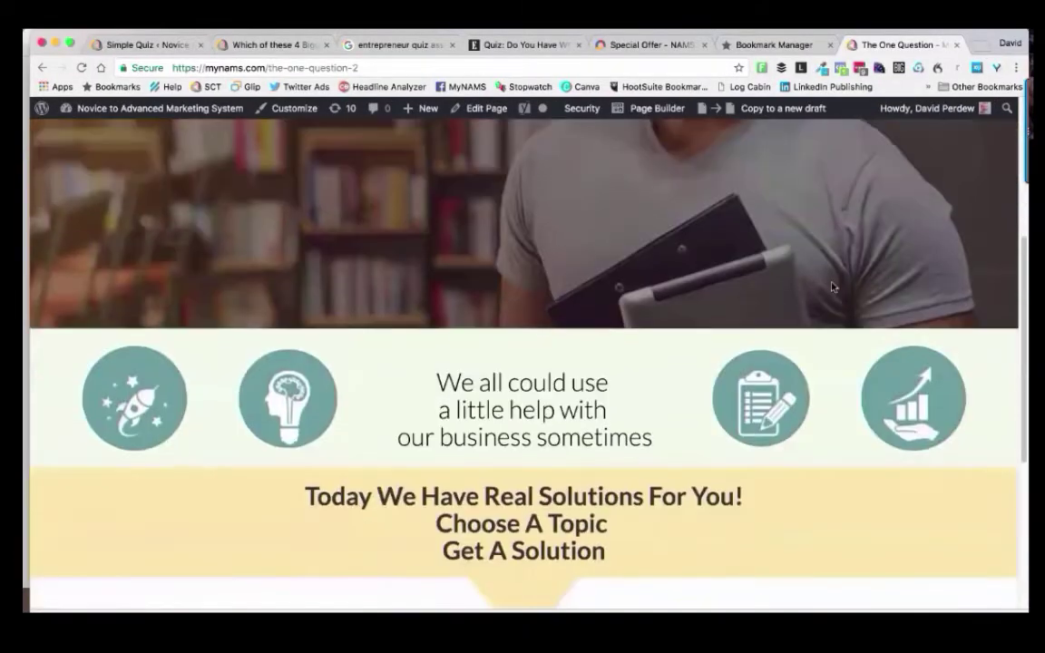
scroll(833, 289, "down", 3)
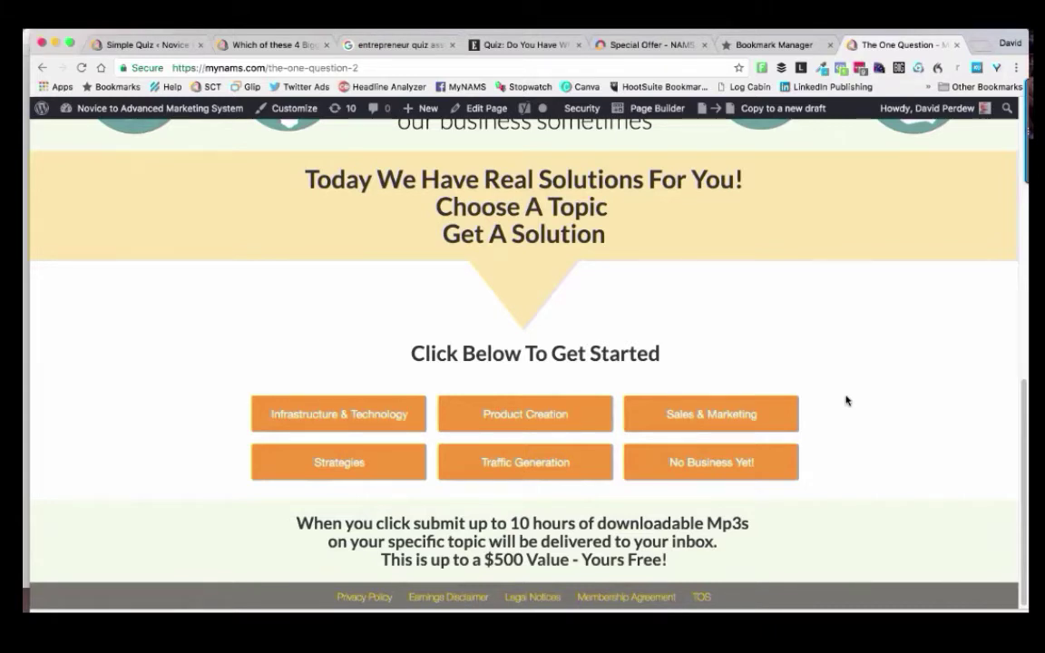
scroll(846, 399, "down", 1)
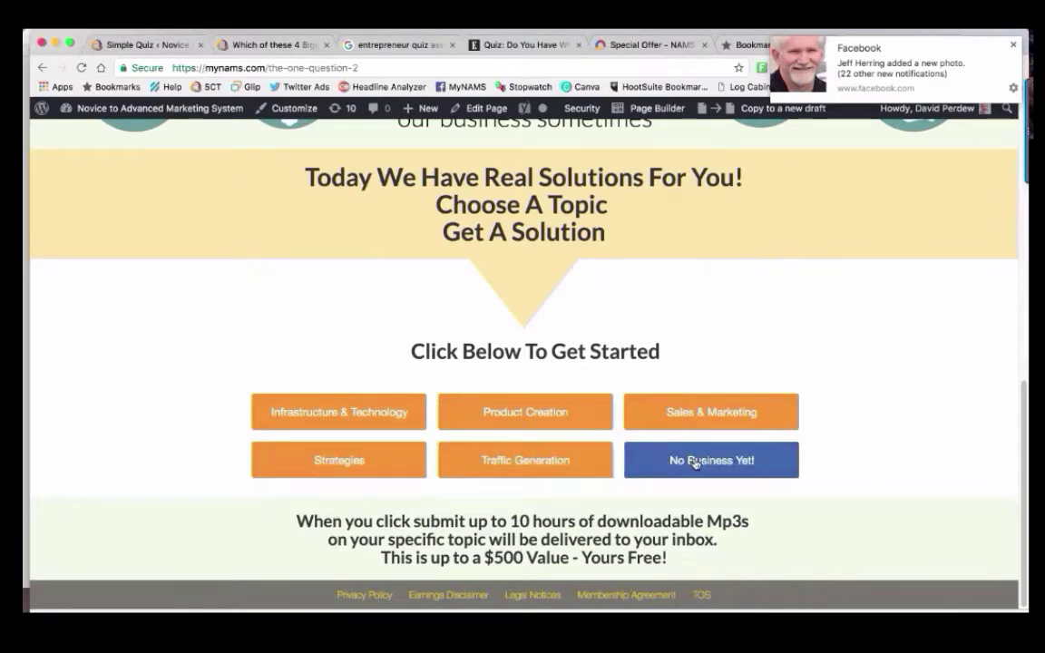
scroll(873, 361, "up", 5)
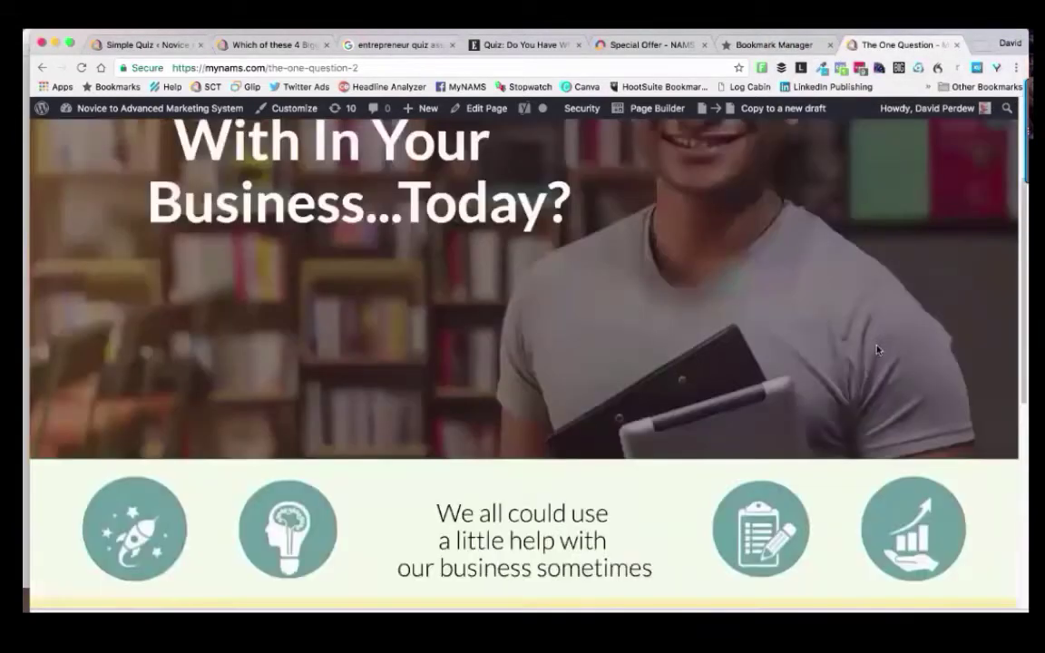
scroll(877, 350, "up", 2)
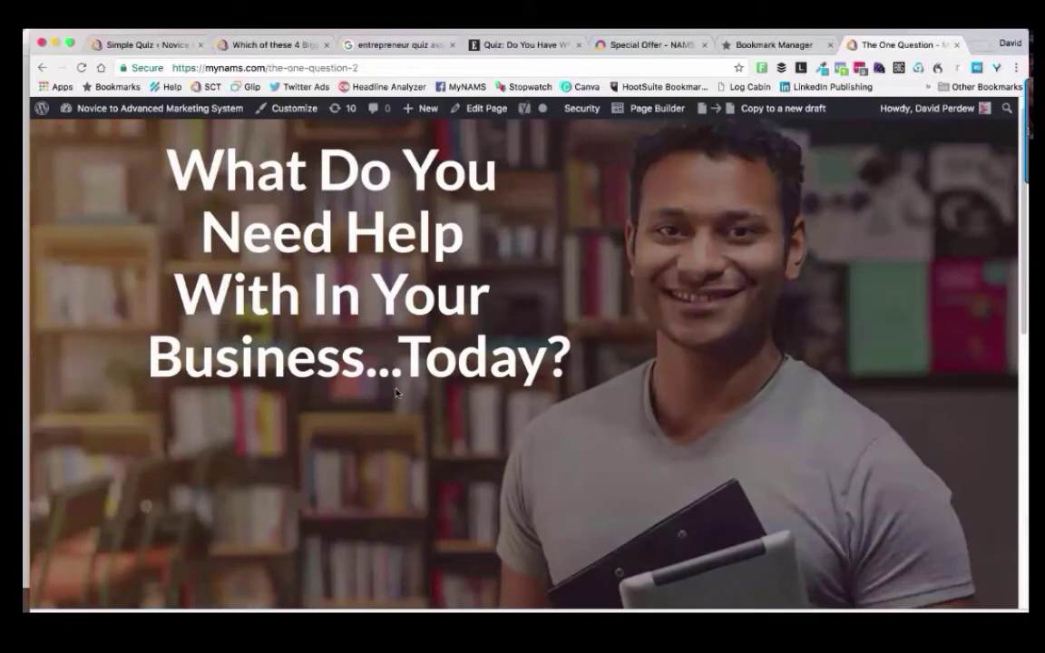
scroll(397, 396, "down", 8)
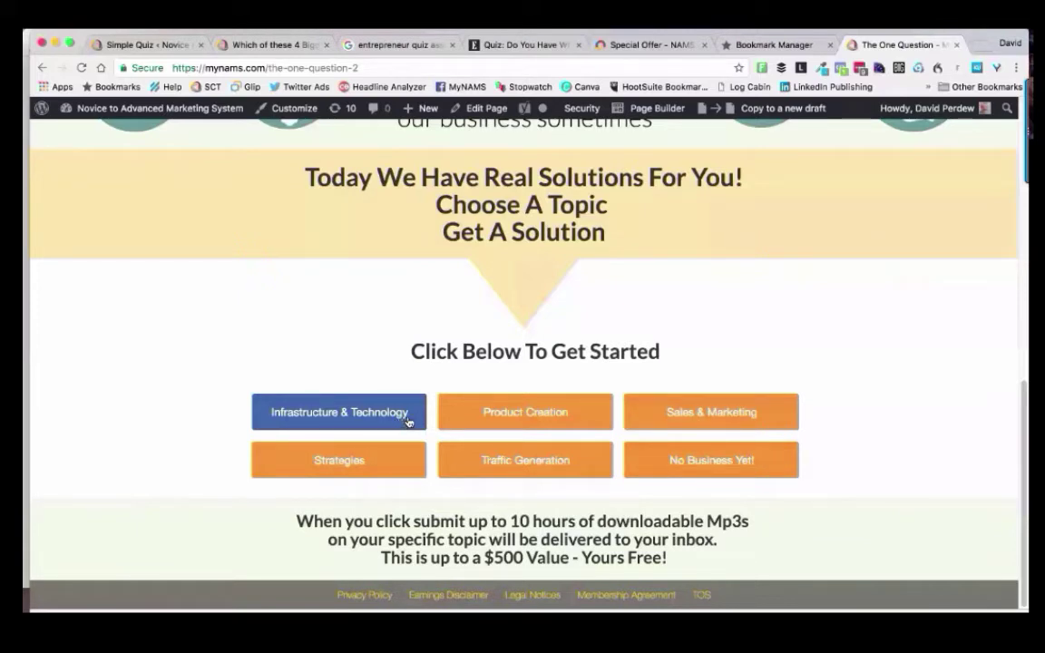
left_click(530, 412)
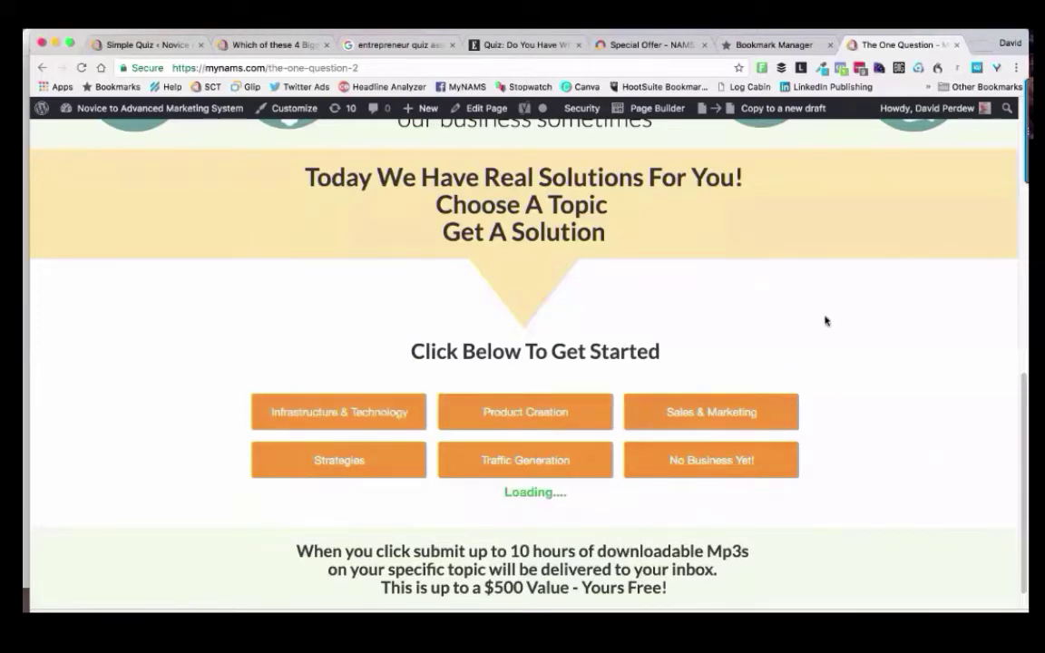
Pick the answer 'Having a tough time getting your membership site up…'.
scroll(830, 312, "down", 1)
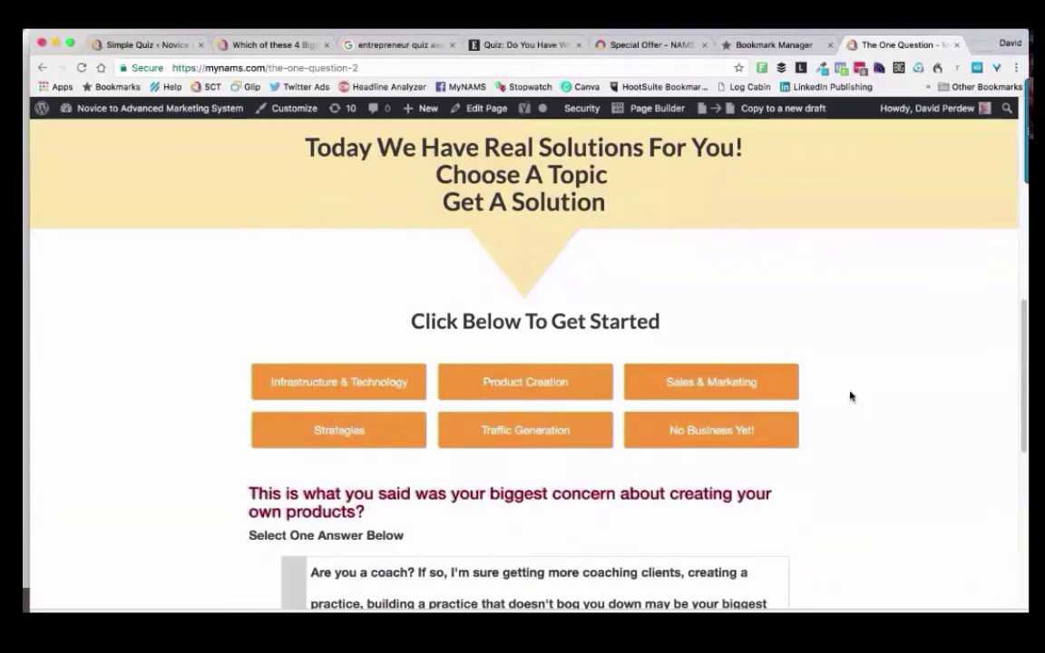
scroll(849, 397, "down", 5)
scroll(862, 366, "down", 1)
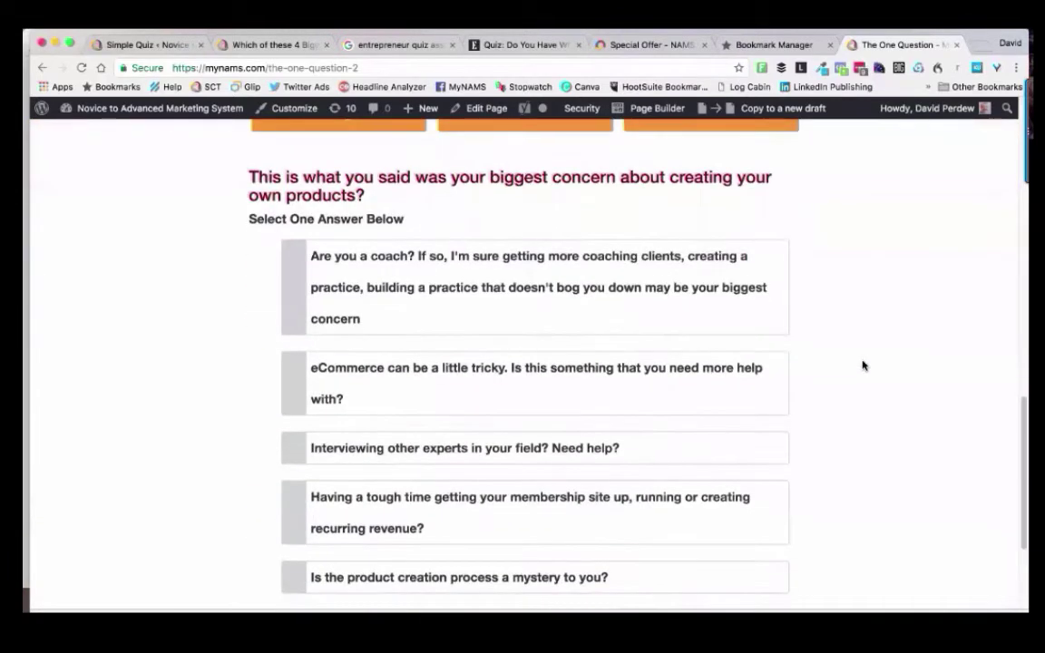
scroll(506, 306, "down", 1)
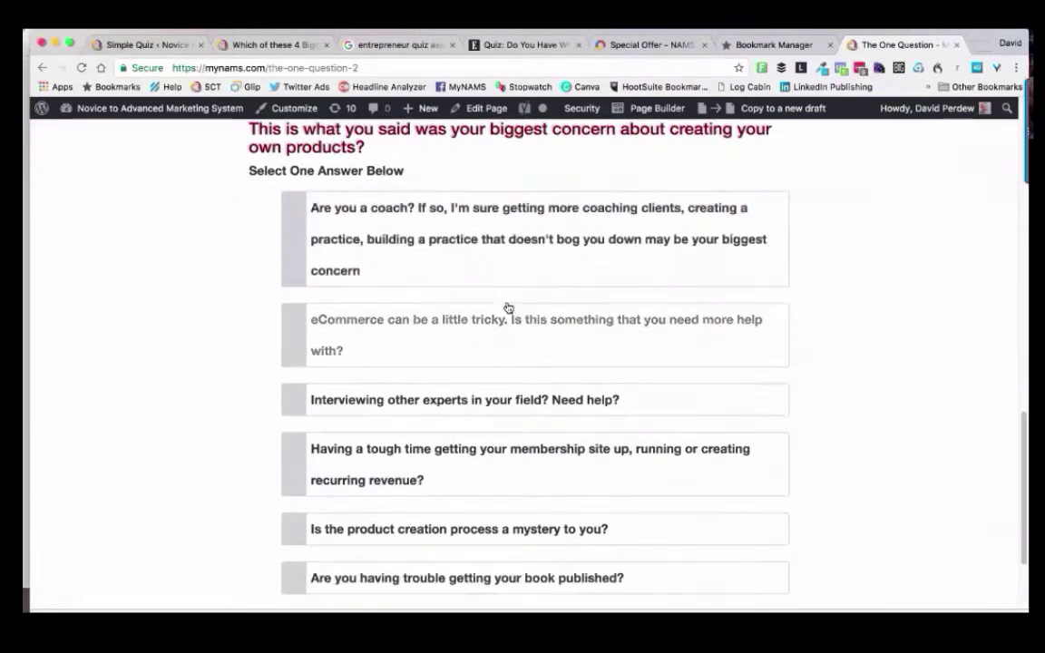
scroll(415, 329, "down", 3)
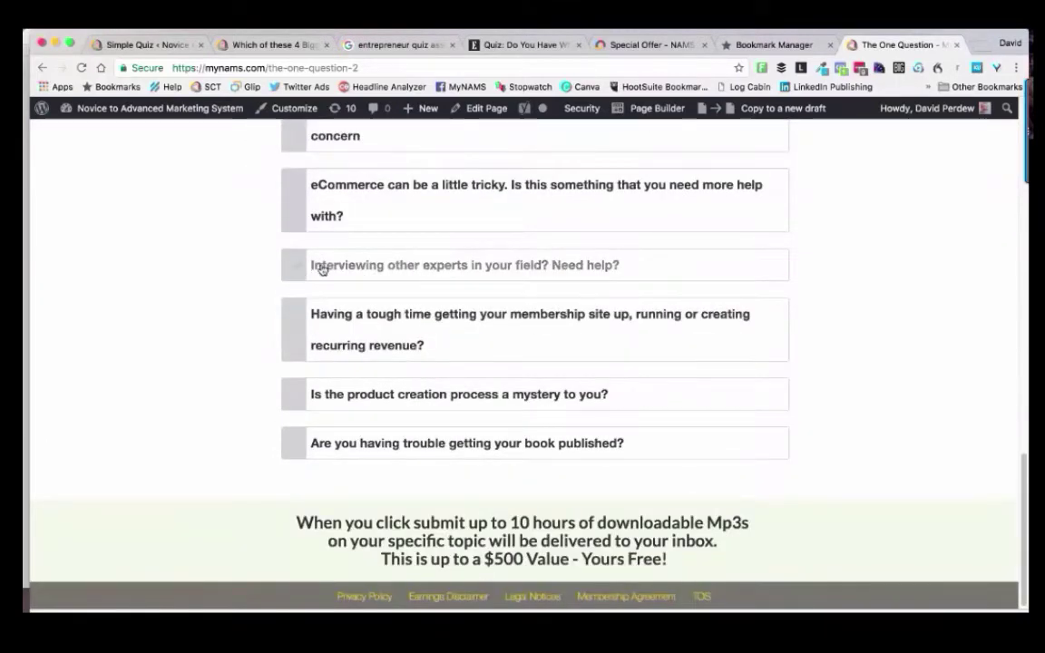
left_click(297, 325)
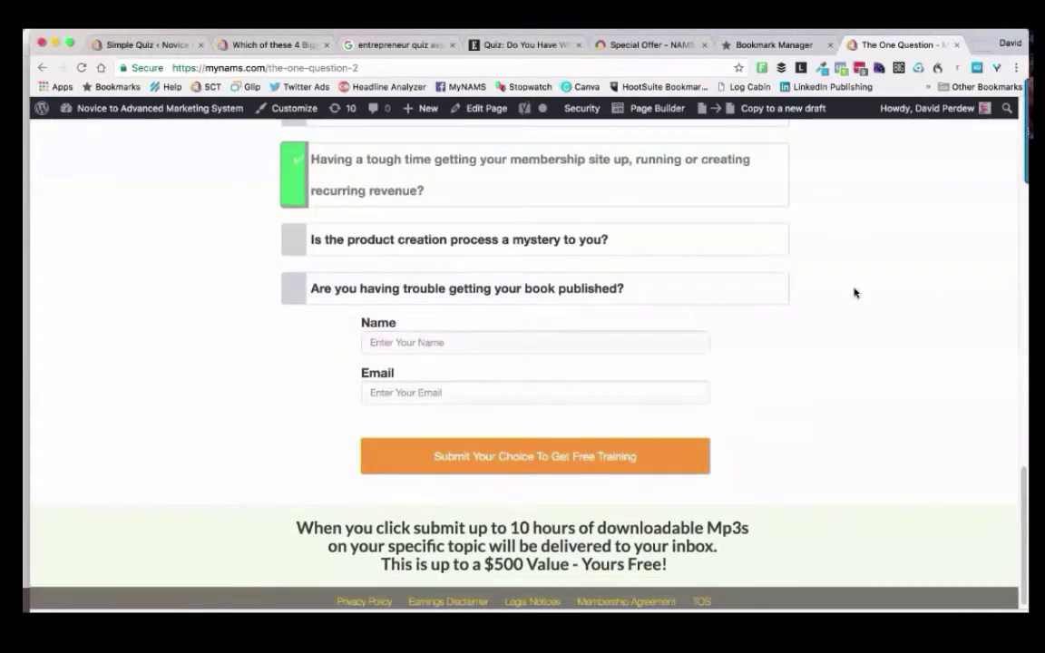
Enter the respondent's name in the quiz form's Name field.
left_click(468, 342)
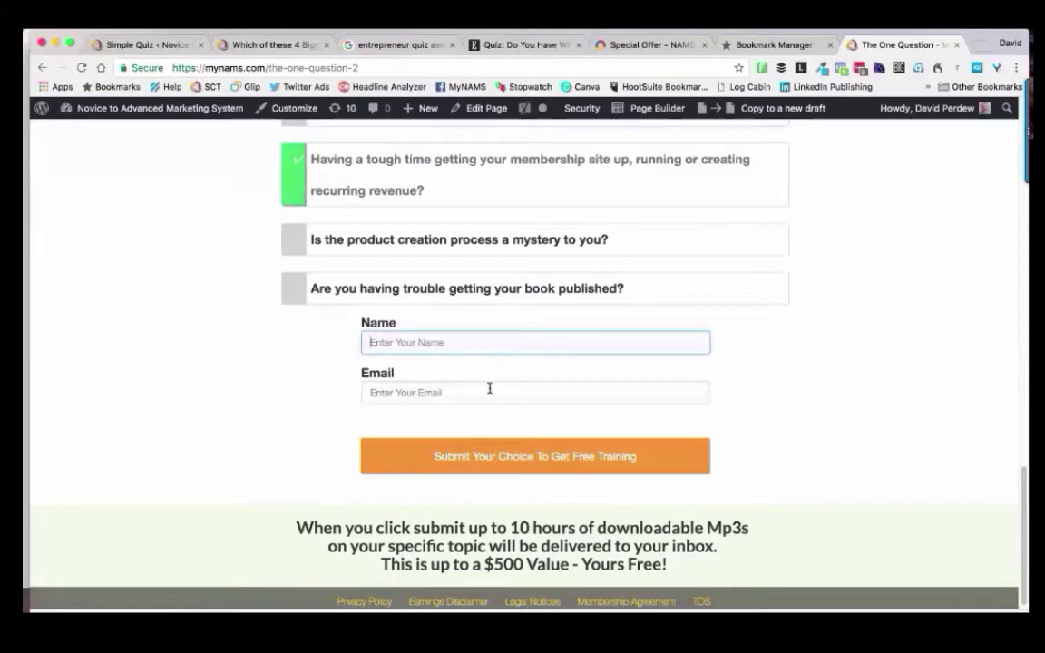
left_click(579, 389)
scroll(767, 364, "down", 1)
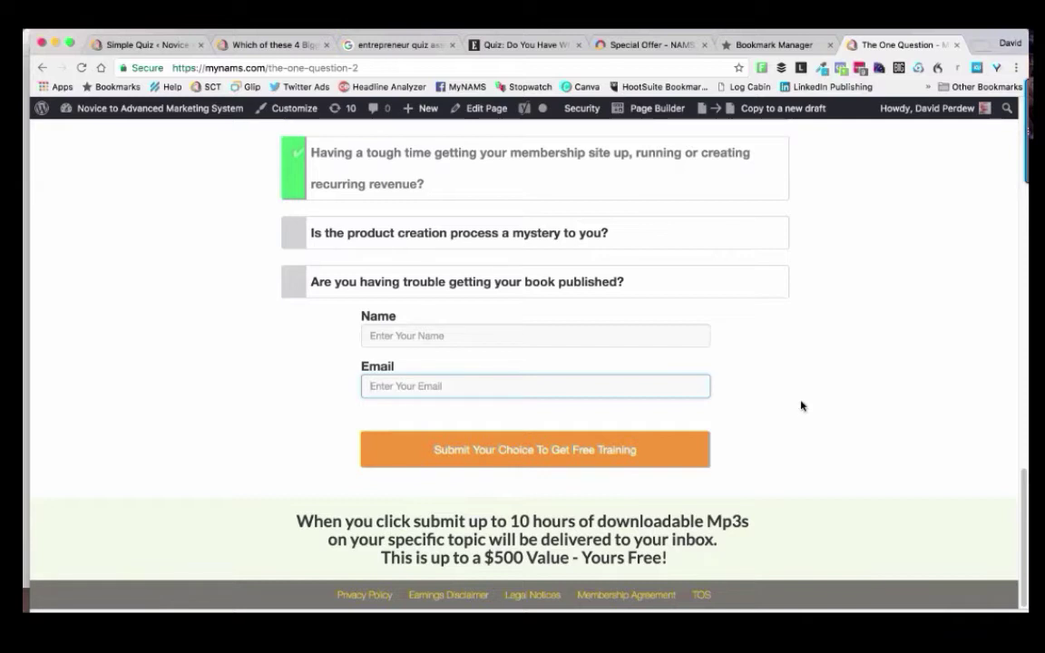
left_click(416, 334)
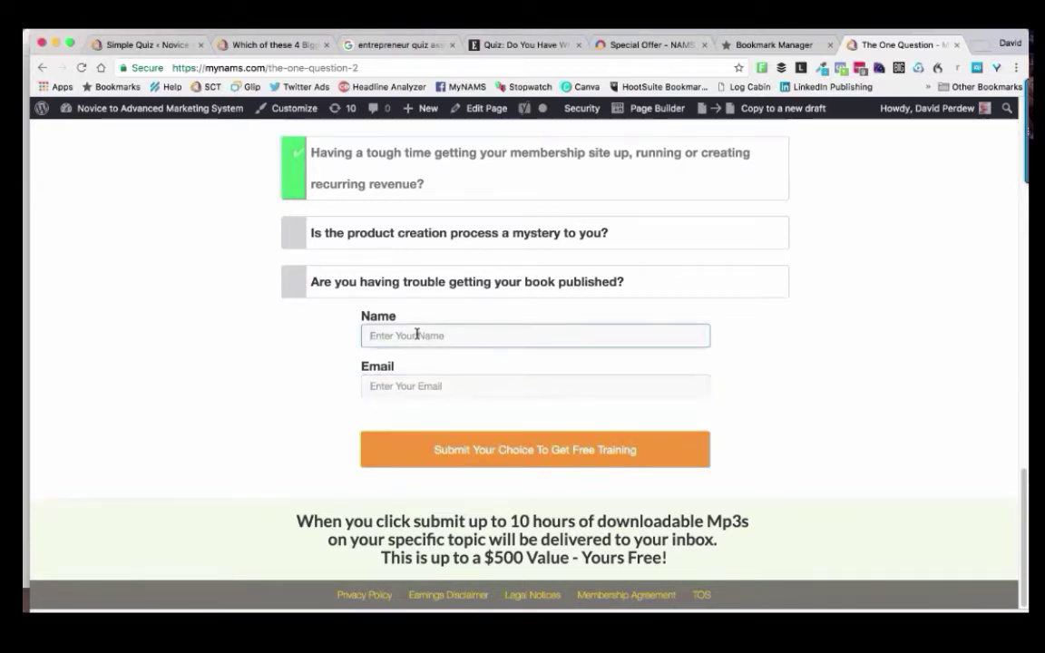
type("Dp")
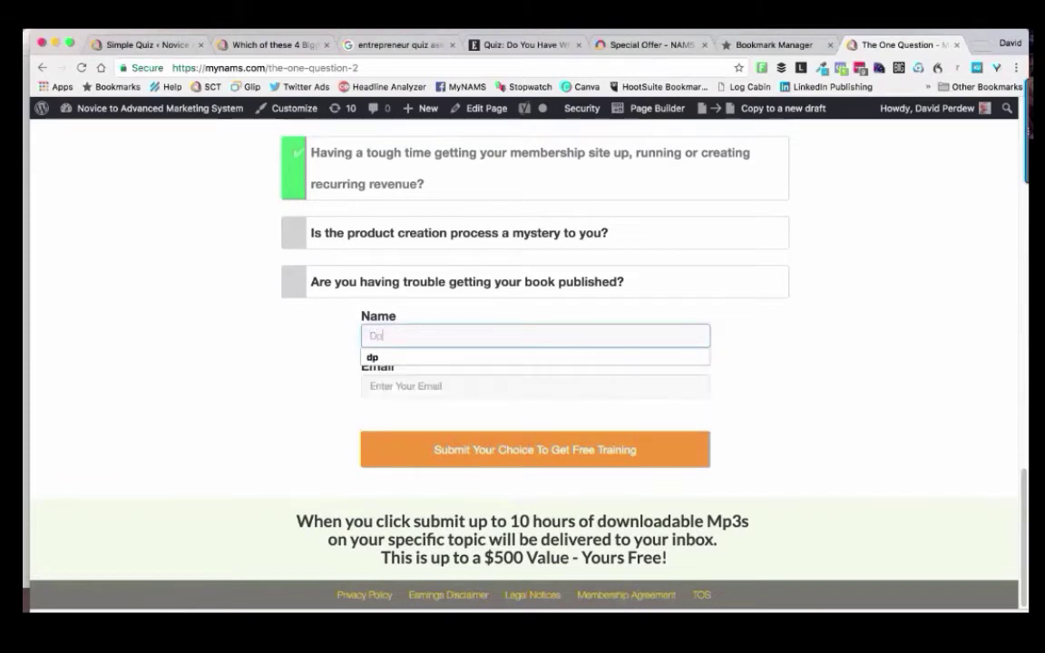
Fill the Email field with the saved email address from browser autofill.
left_click(427, 386)
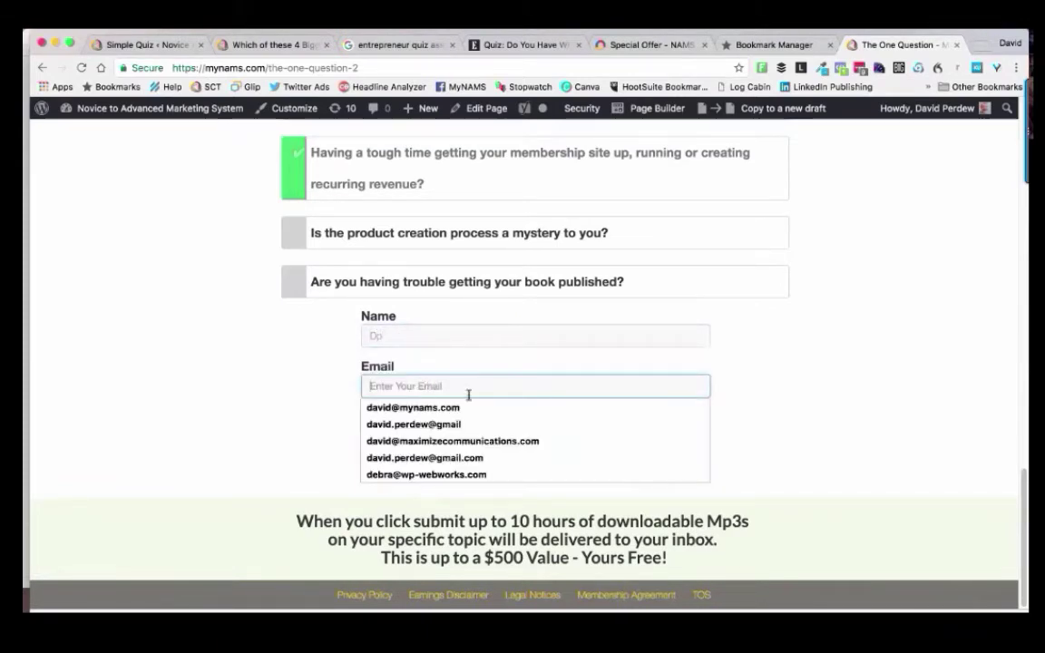
left_click(443, 425)
left_click(464, 389)
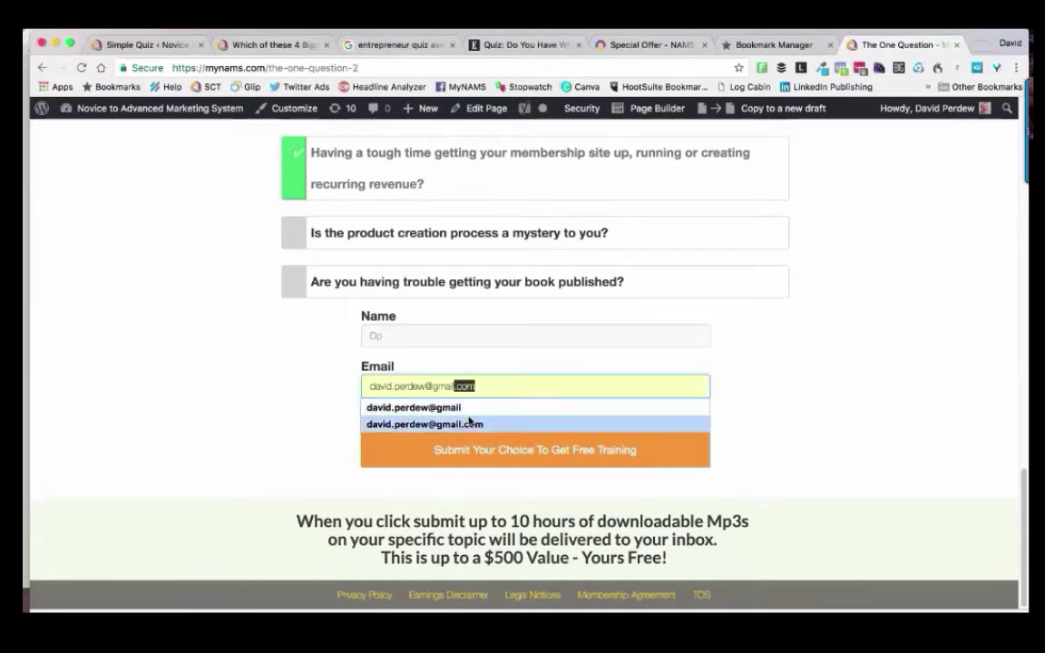
left_click(535, 423)
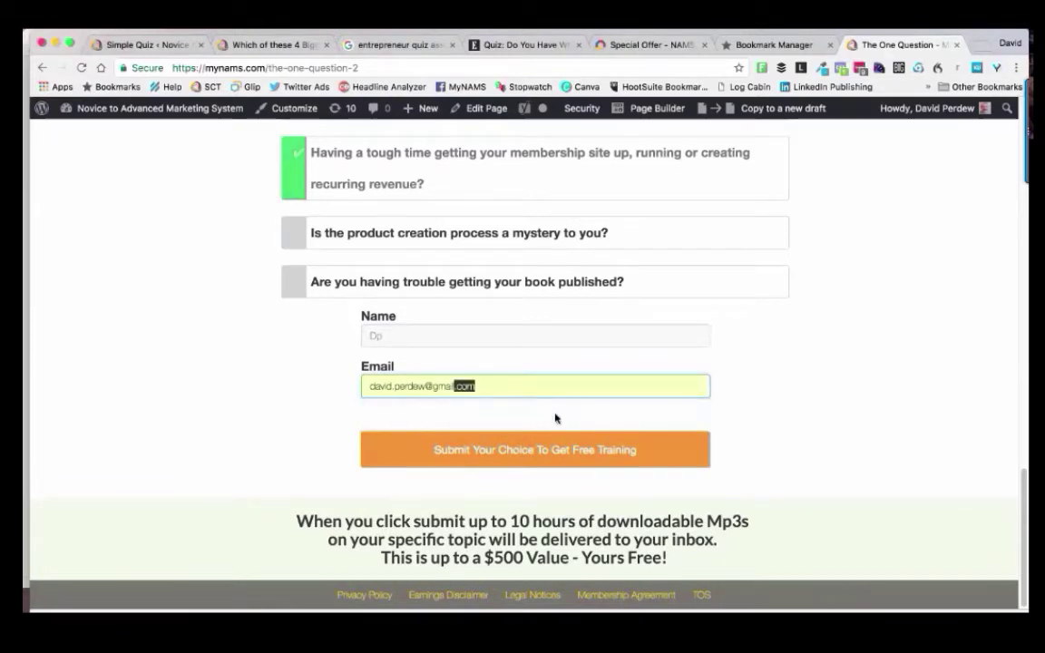
left_click(514, 456)
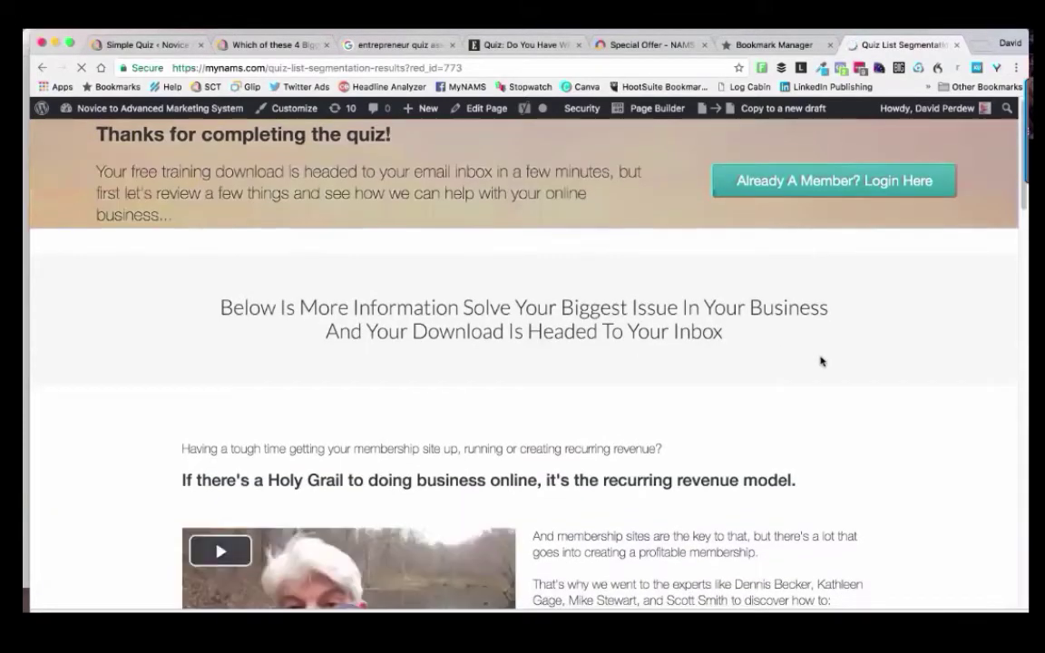
scroll(827, 372, "down", 4)
scroll(827, 372, "up", 4)
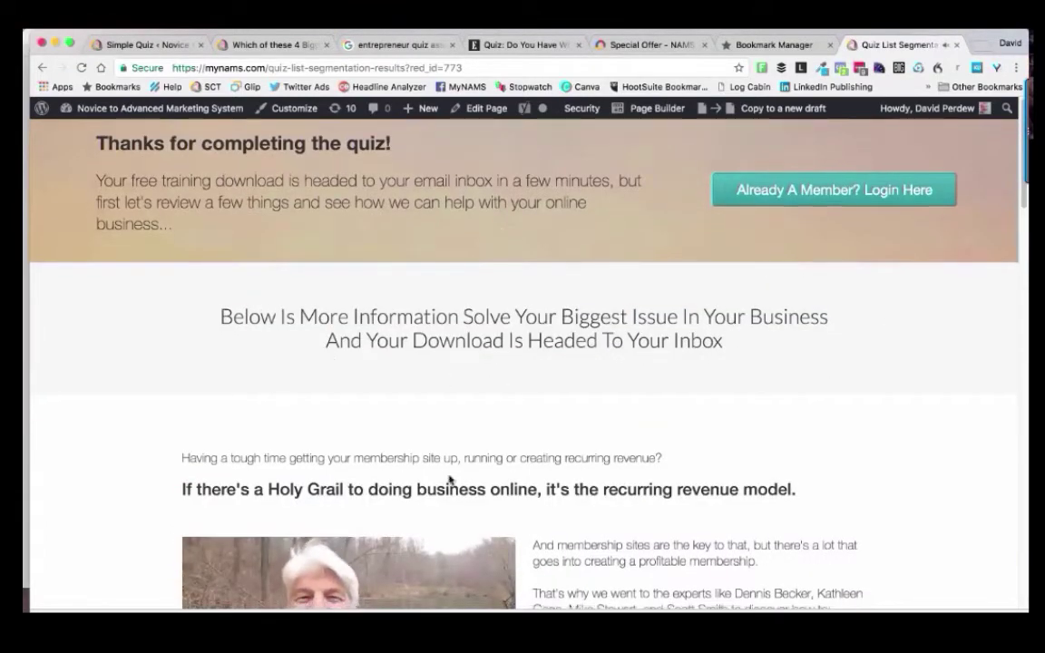
scroll(448, 482, "down", 3)
scroll(805, 296, "down", 4)
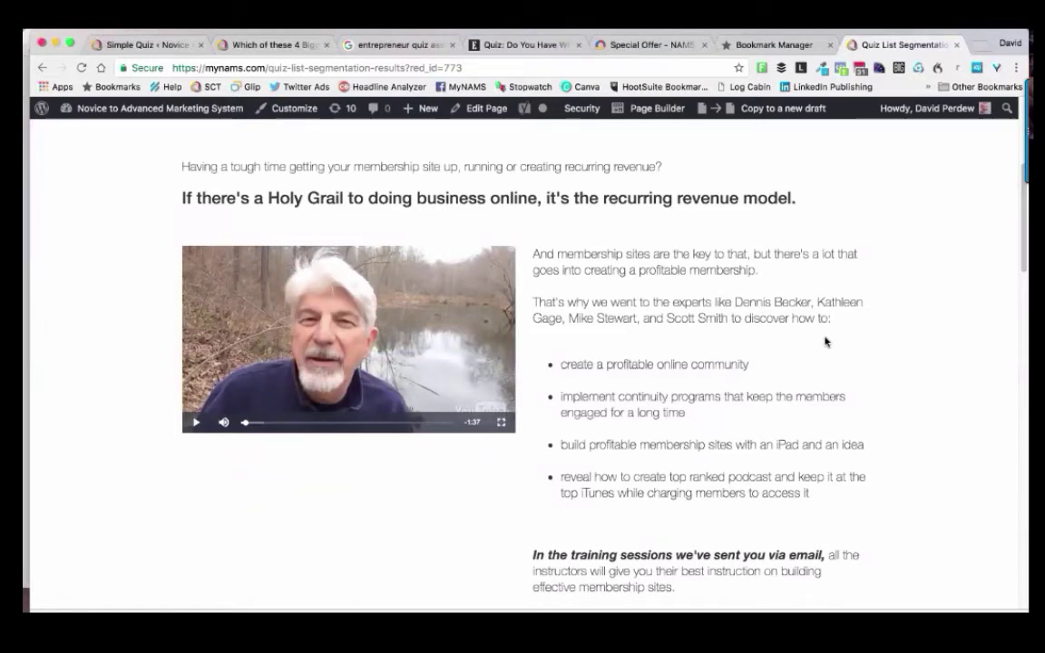
scroll(825, 341, "down", 1)
scroll(825, 341, "down", 1)
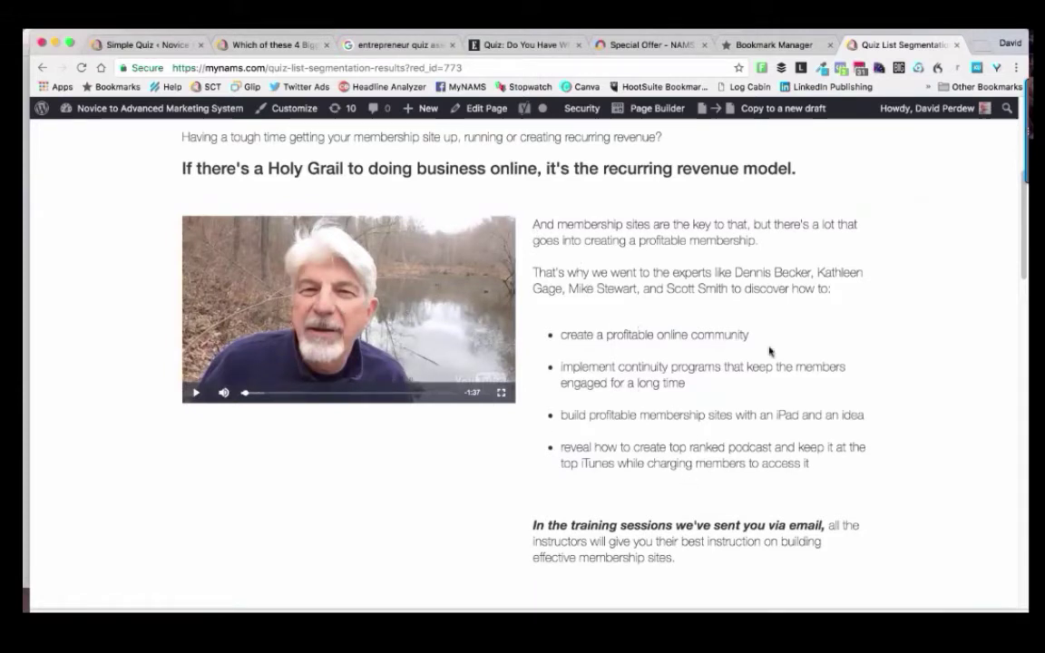
scroll(798, 356, "down", 1)
scroll(800, 357, "down", 5)
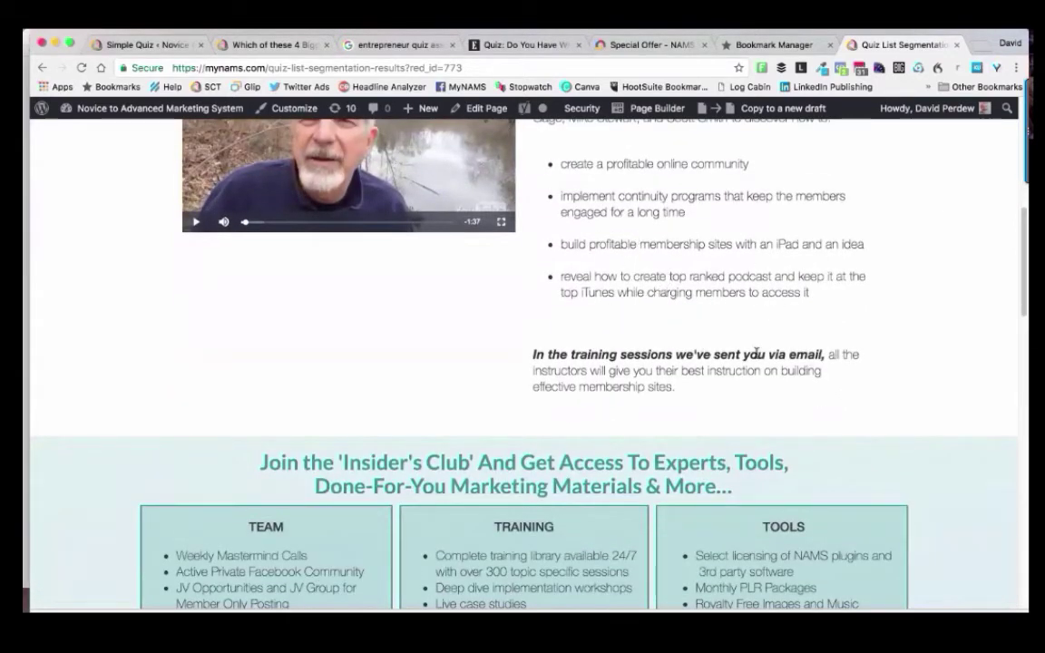
scroll(680, 304, "up", 1)
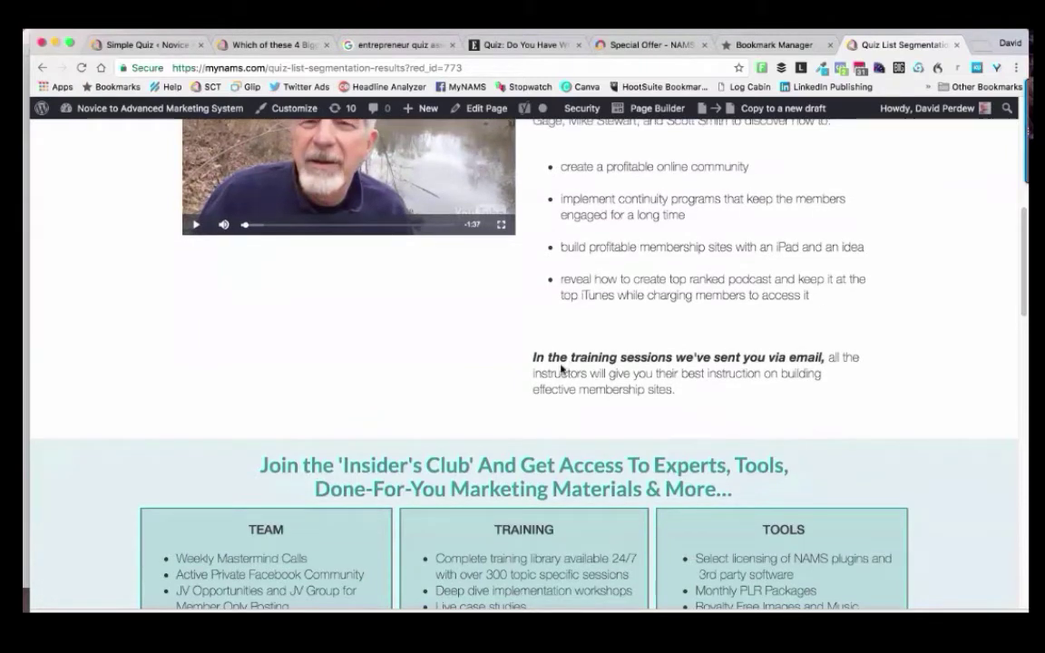
left_click_drag(532, 356, 757, 387)
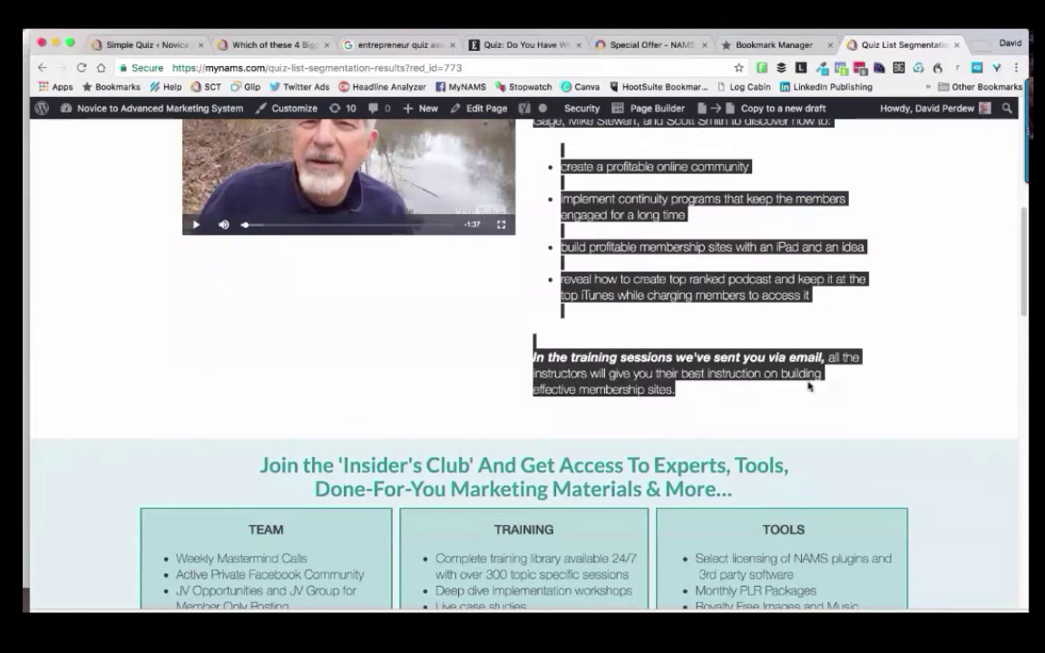
scroll(916, 310, "up", 2)
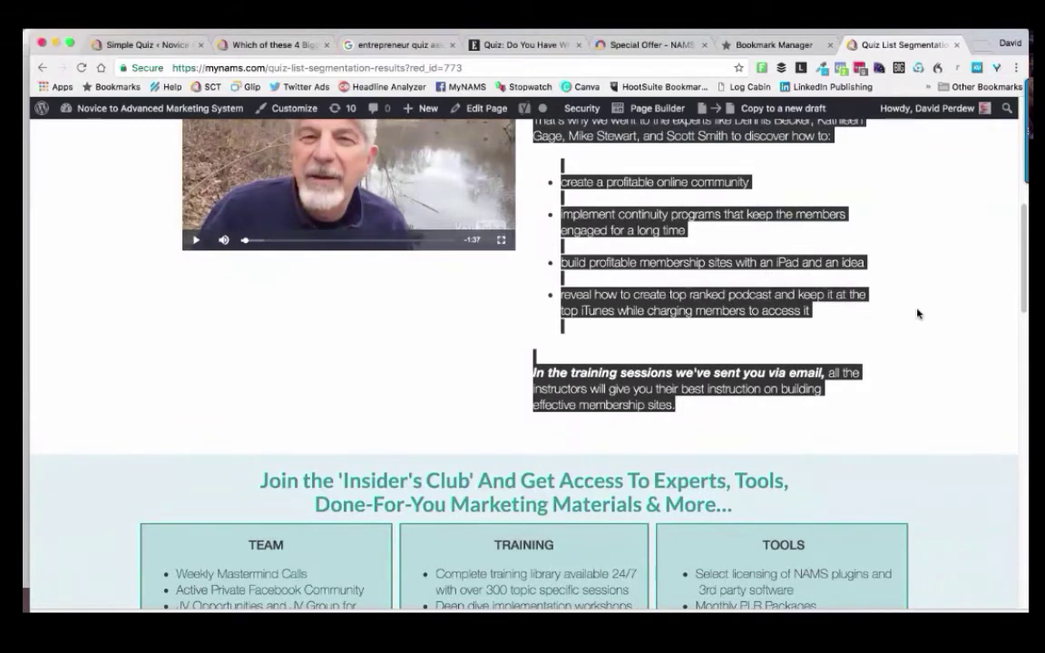
scroll(917, 318, "down", 5)
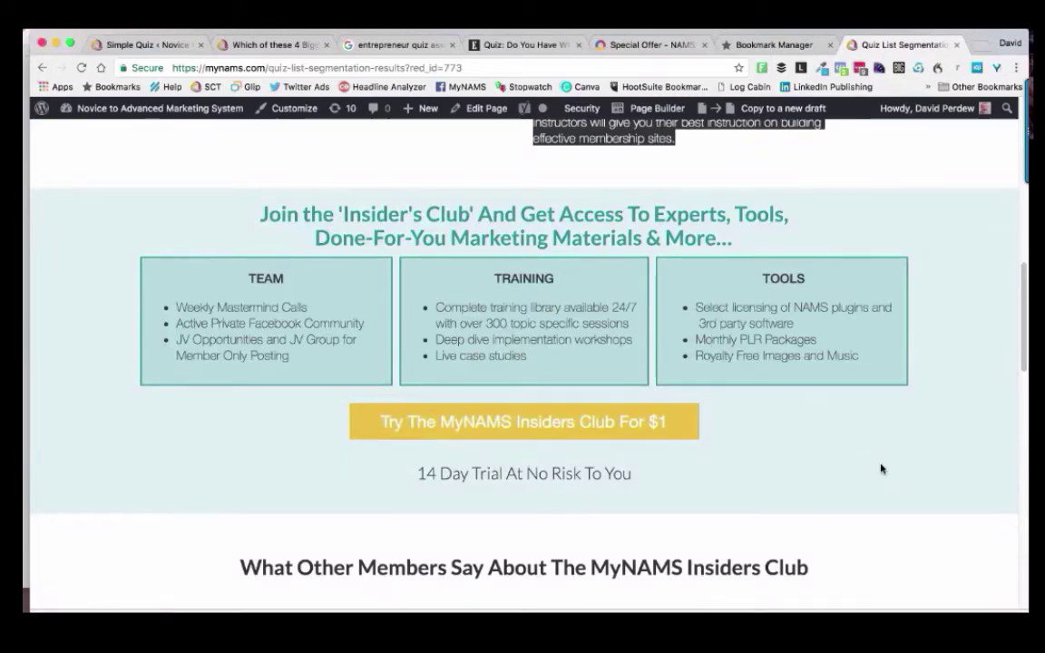
scroll(898, 466, "up", 8)
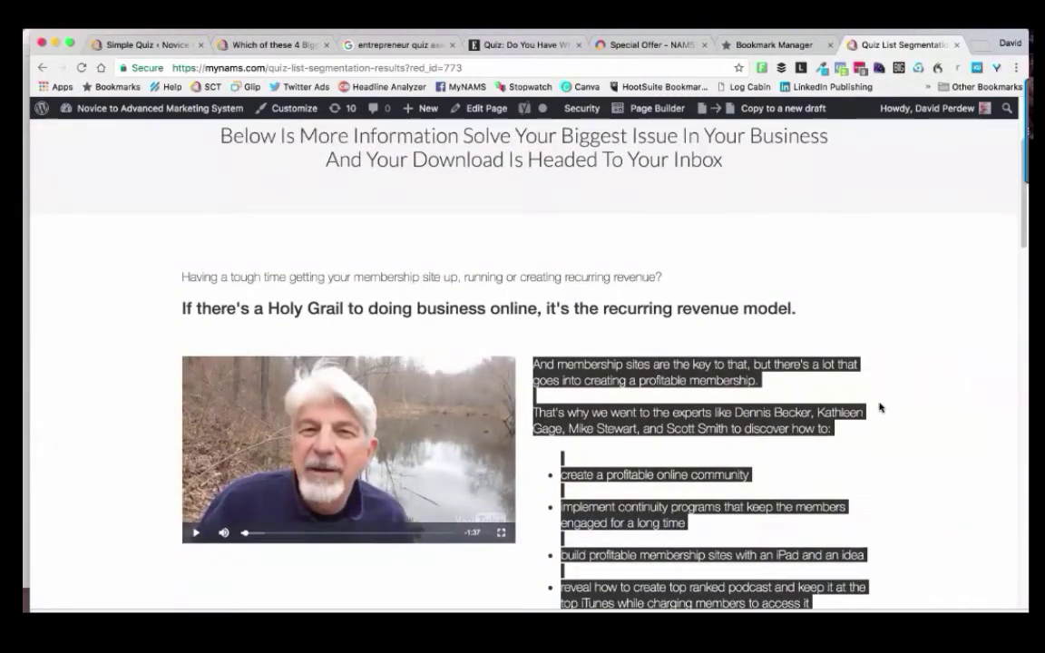
scroll(905, 363, "down", 8)
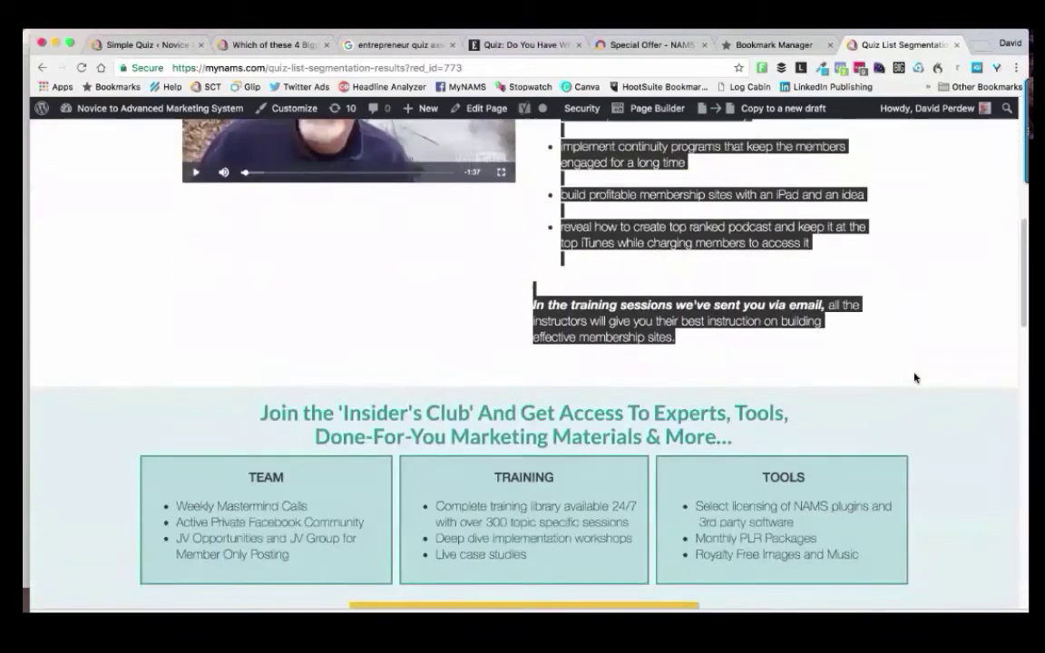
scroll(914, 377, "down", 2)
scroll(914, 379, "up", 10)
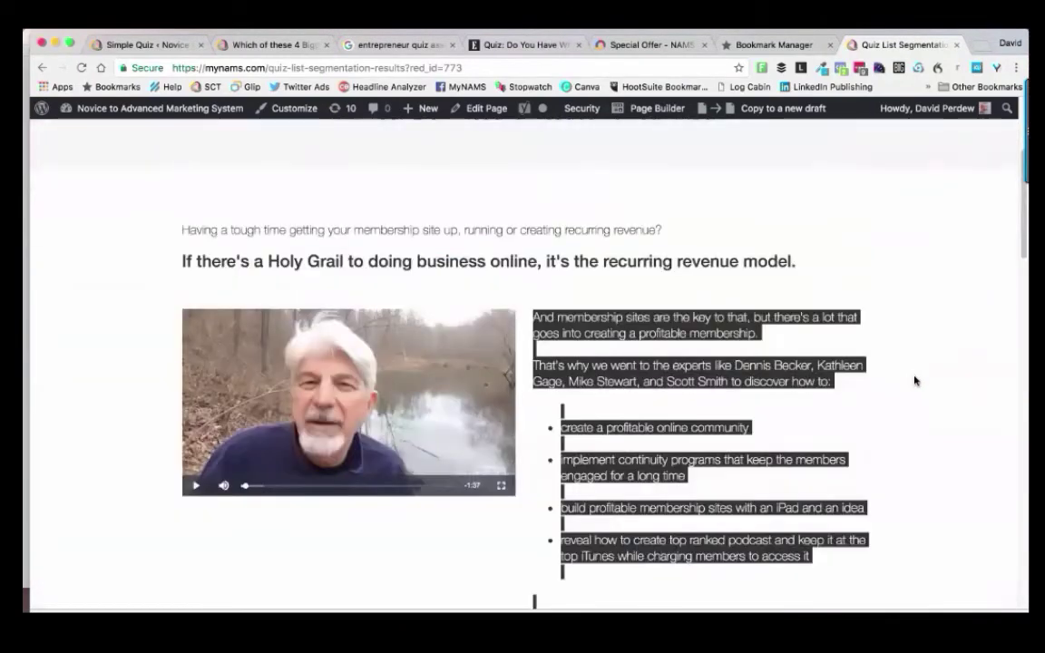
scroll(914, 381, "down", 3)
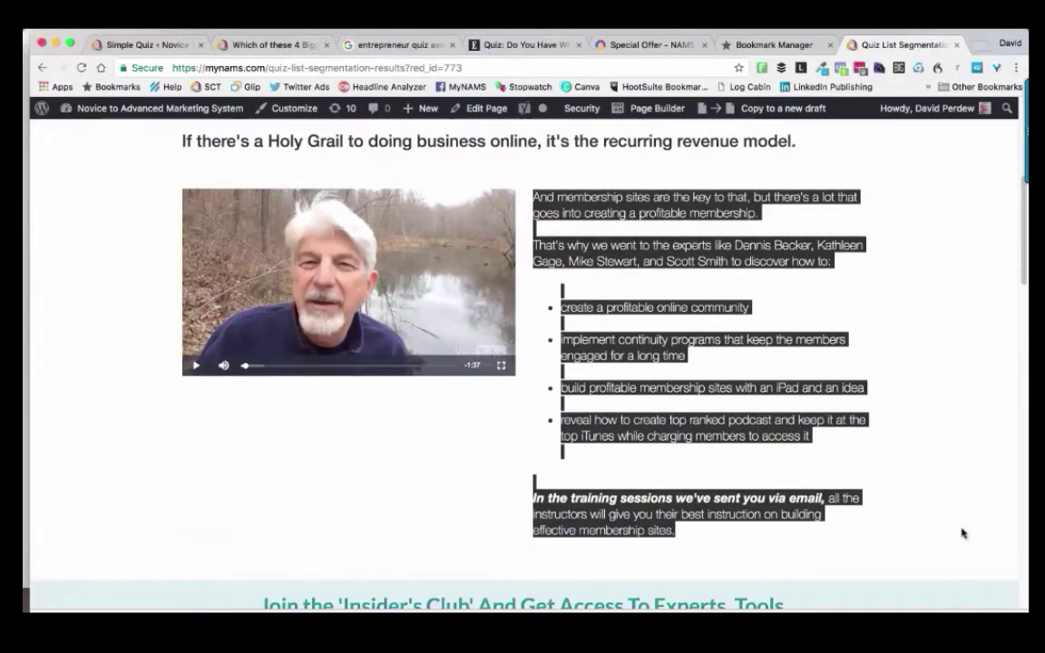
left_click(917, 464)
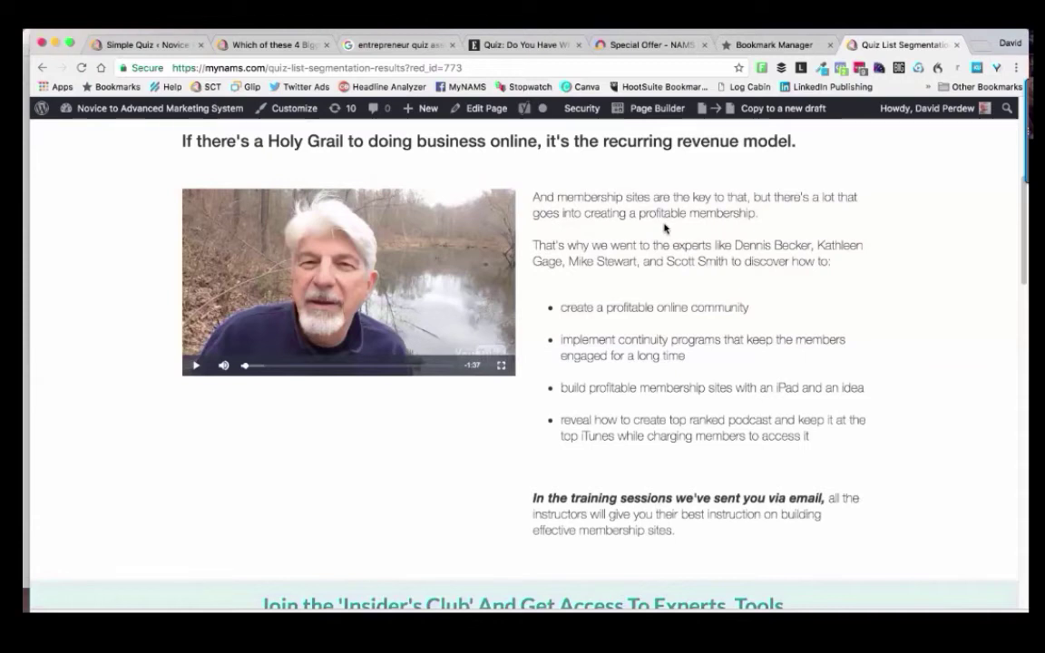
From the Simple Quiz list, edit the 'Biggest Issue - 31 Buckets of Training' quiz.
key("super+2")
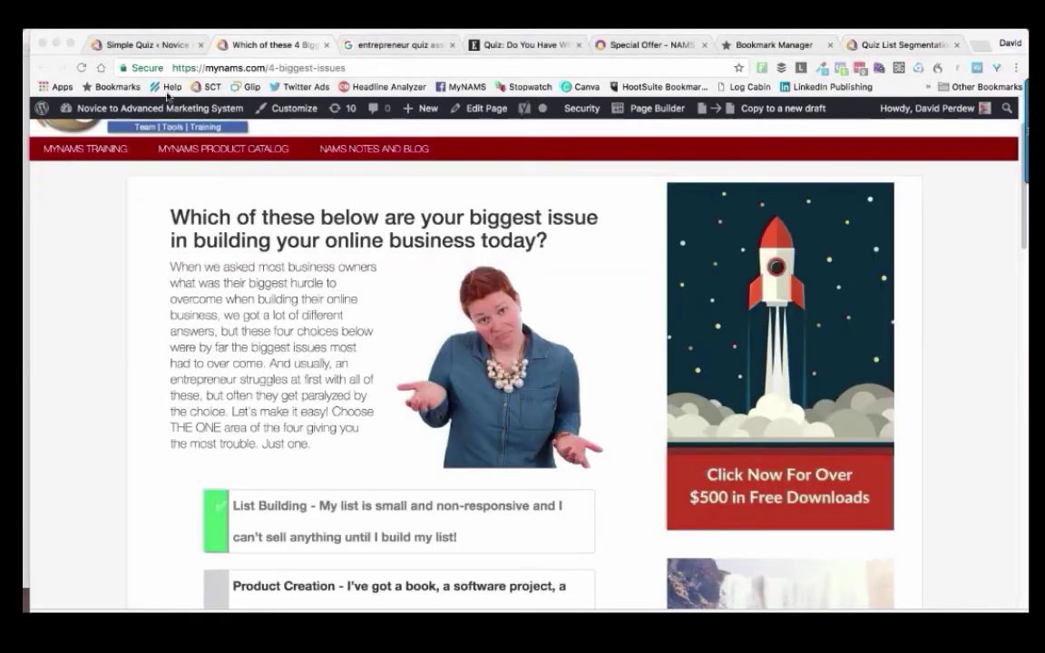
left_click(156, 47)
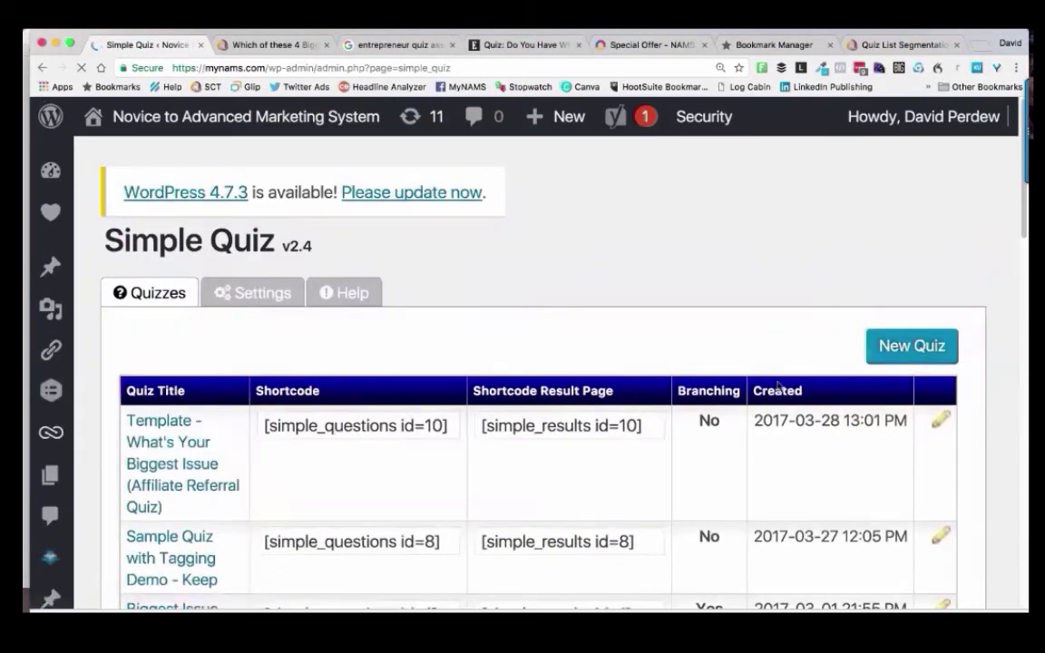
scroll(711, 319, "down", 3)
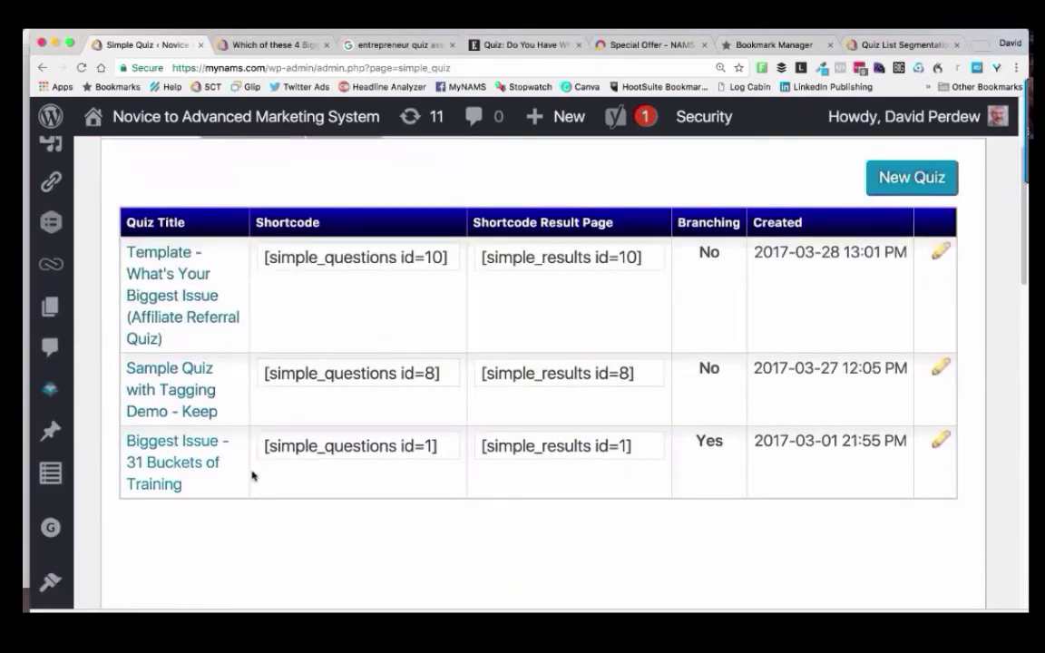
left_click(939, 443)
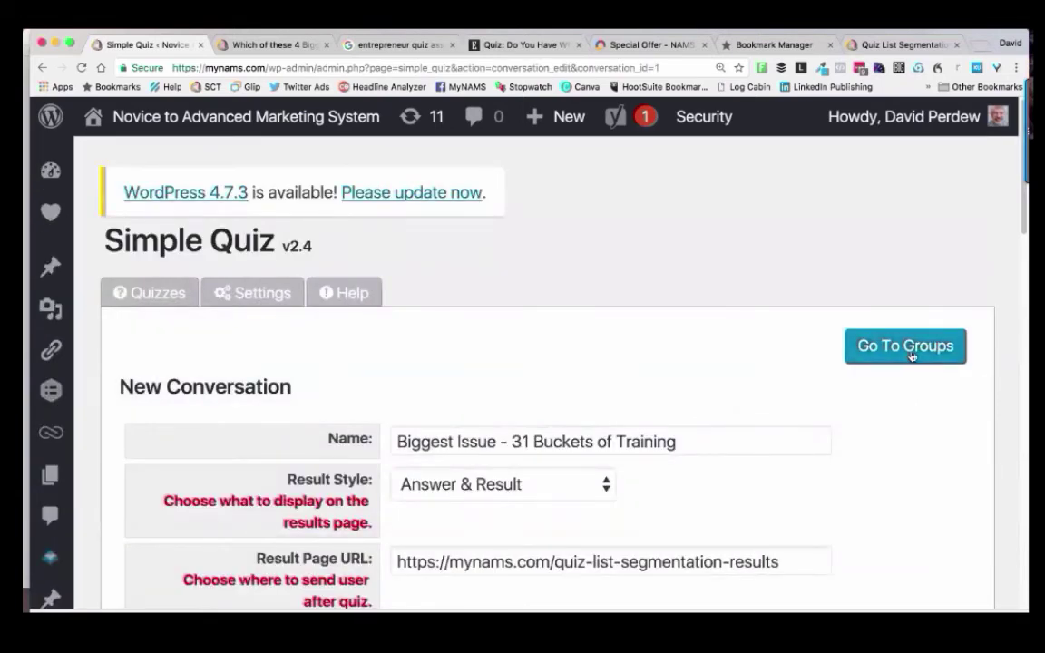
Open the quiz's Groups and show the Infrastructure & Technology group's question with 4 answers.
left_click(896, 357)
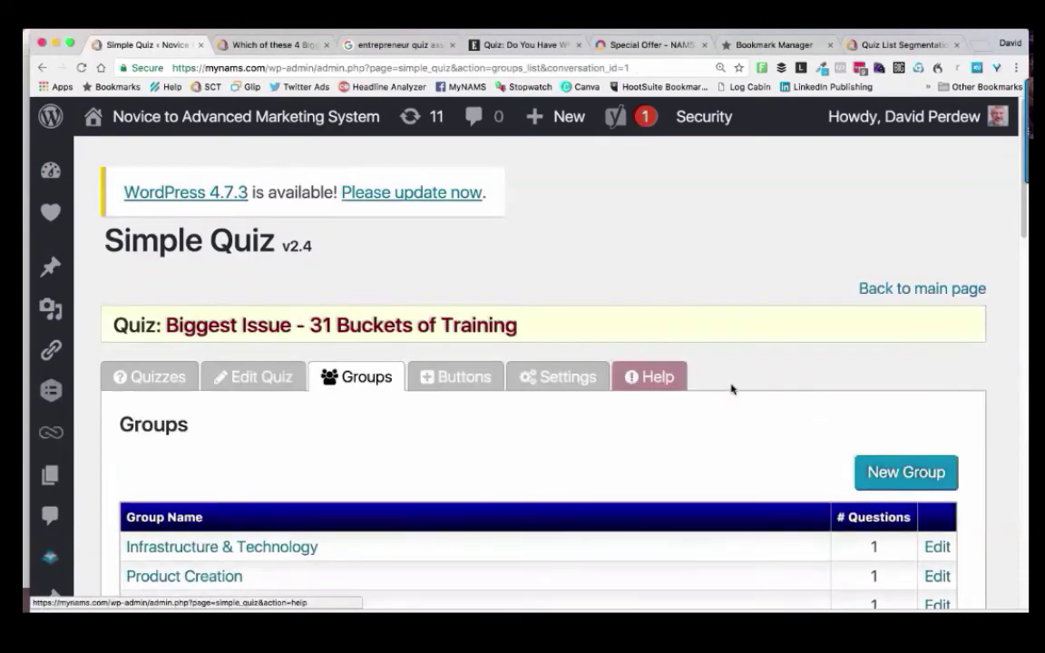
scroll(737, 362, "down", 3)
scroll(738, 339, "down", 1)
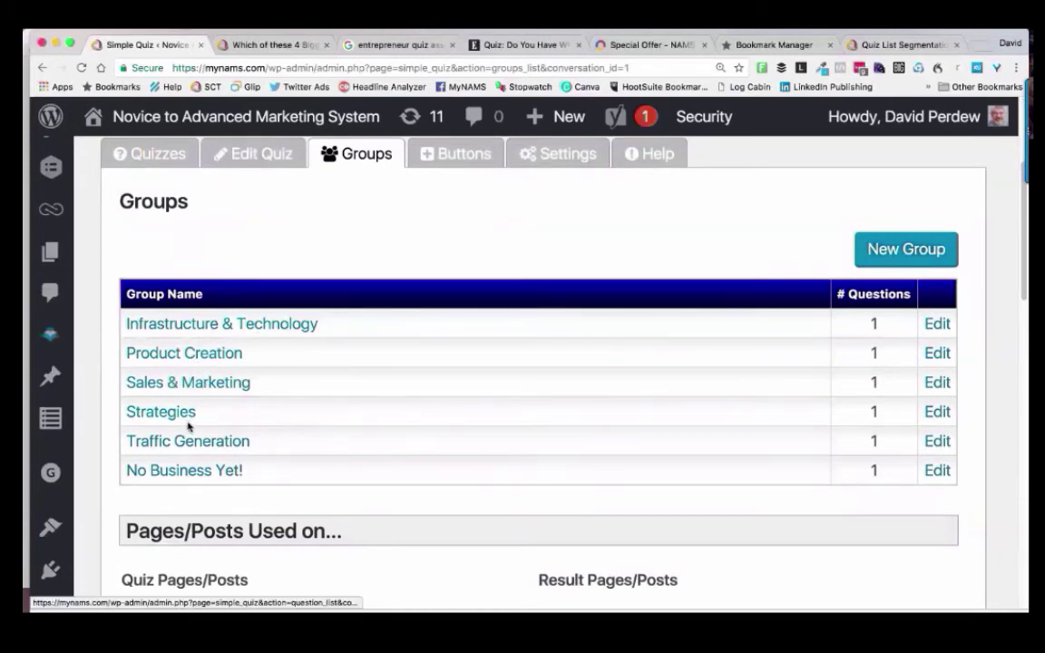
left_click(298, 324)
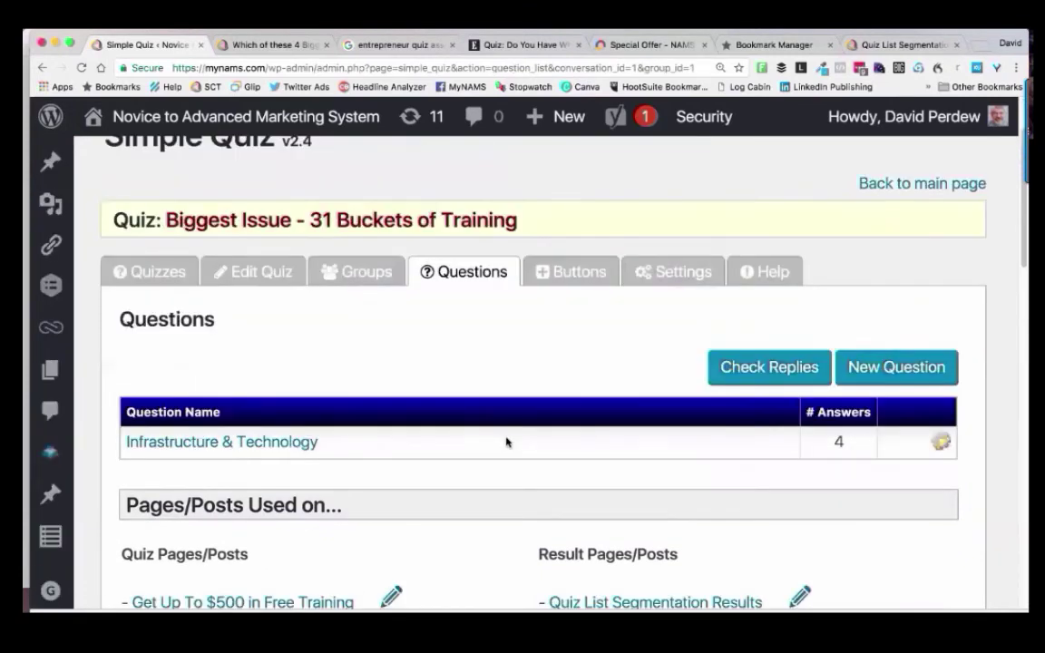
scroll(363, 445, "down", 2)
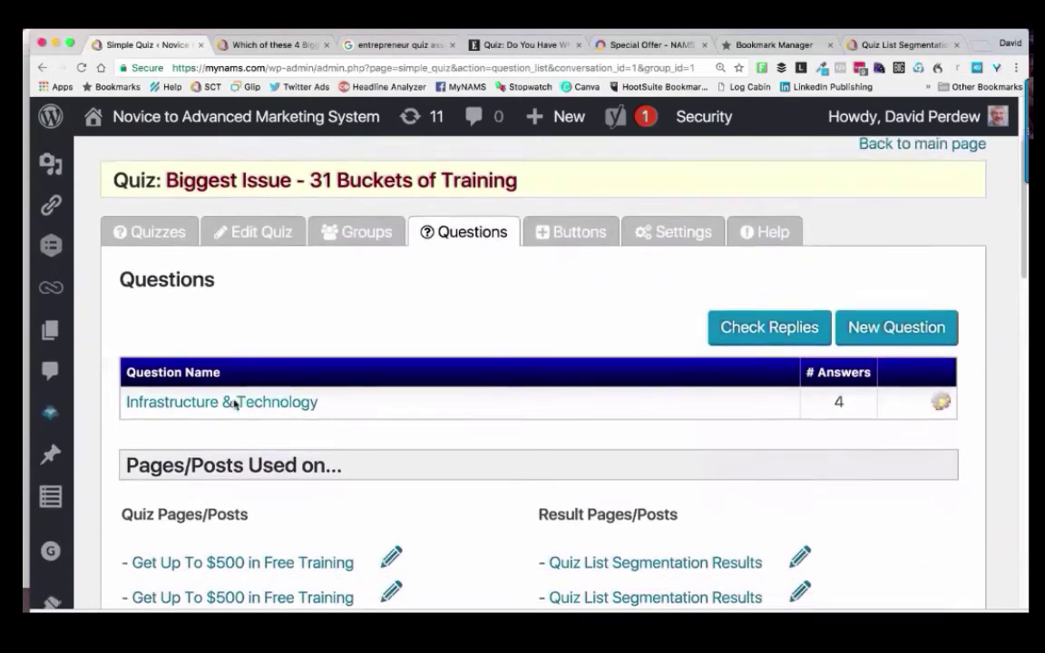
scroll(234, 404, "down", 1)
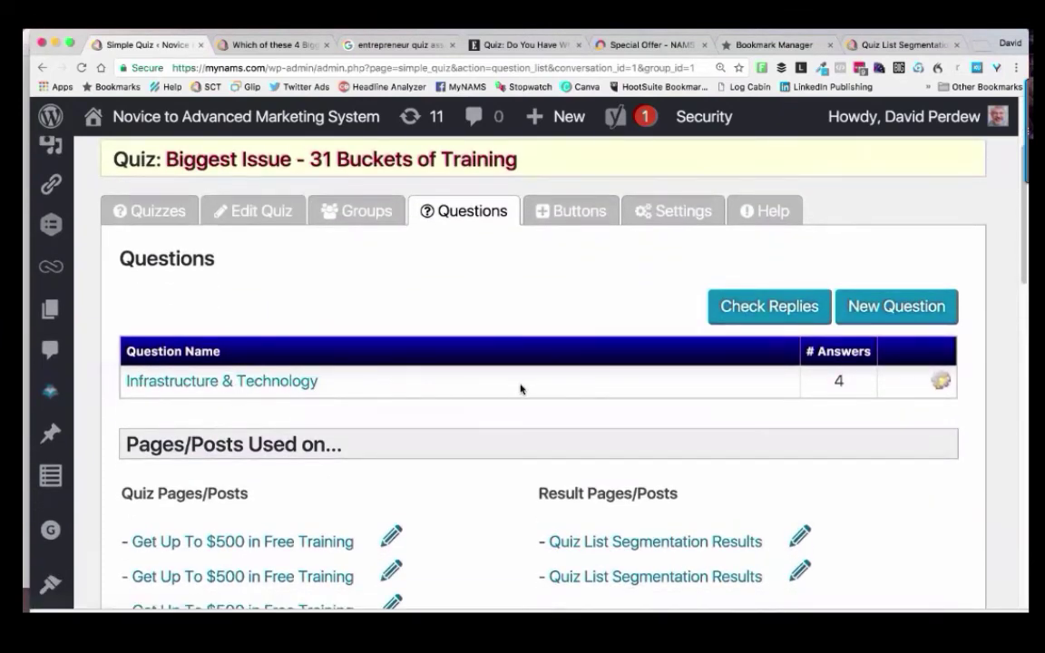
scroll(508, 381, "down", 3)
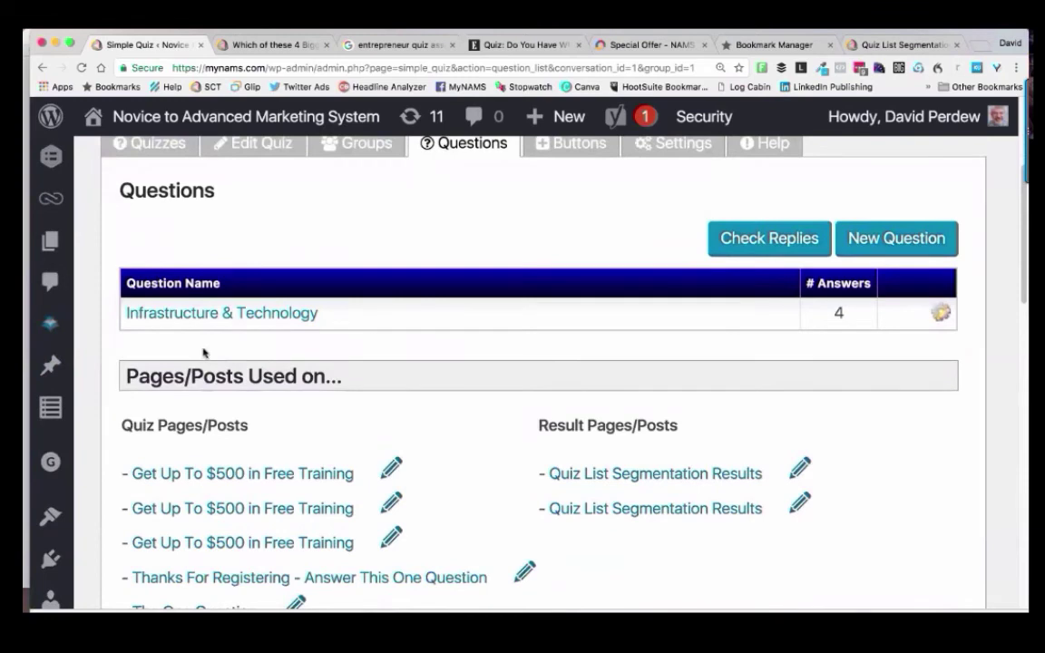
scroll(424, 228, "up", 1)
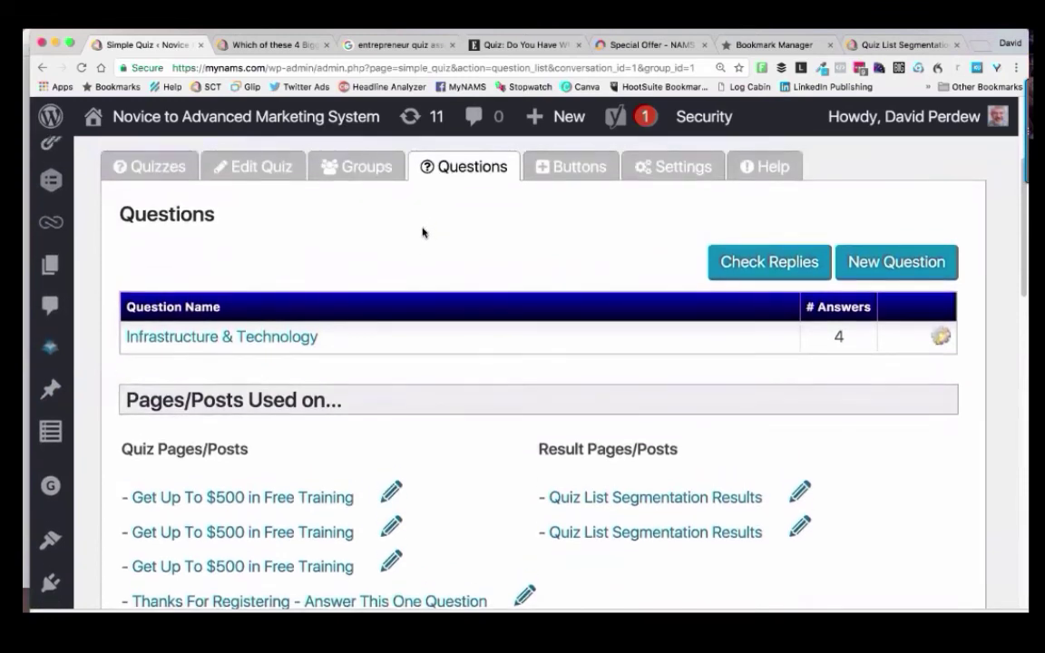
Open the Infrastructure & Technology question and zoom out to review its answers and responses.
left_click(303, 336)
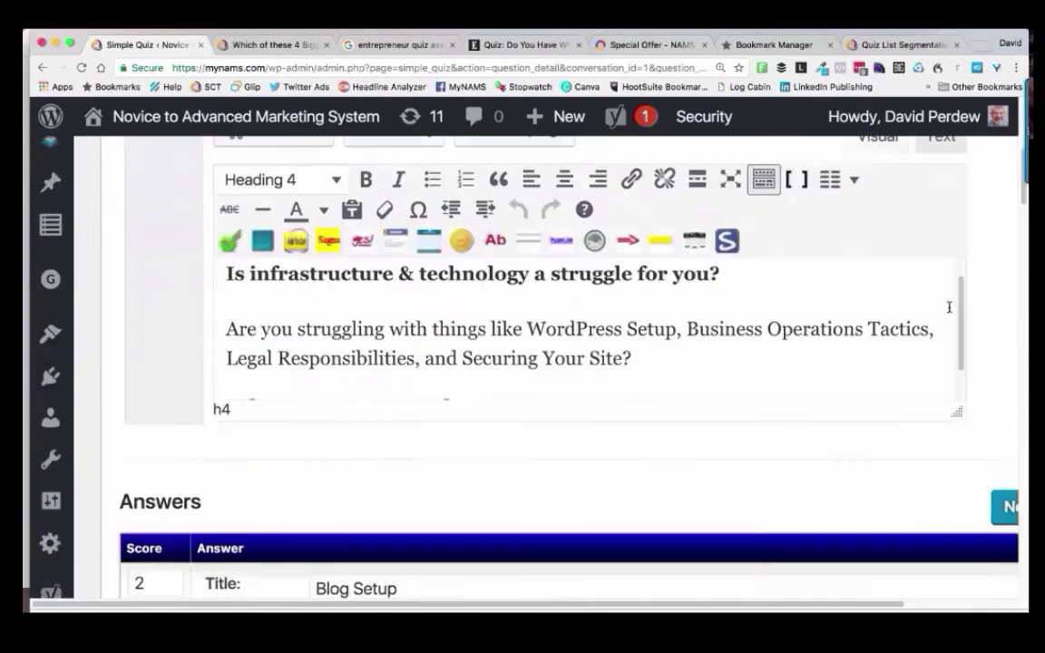
left_click(725, 332)
scroll(744, 343, "down", 2)
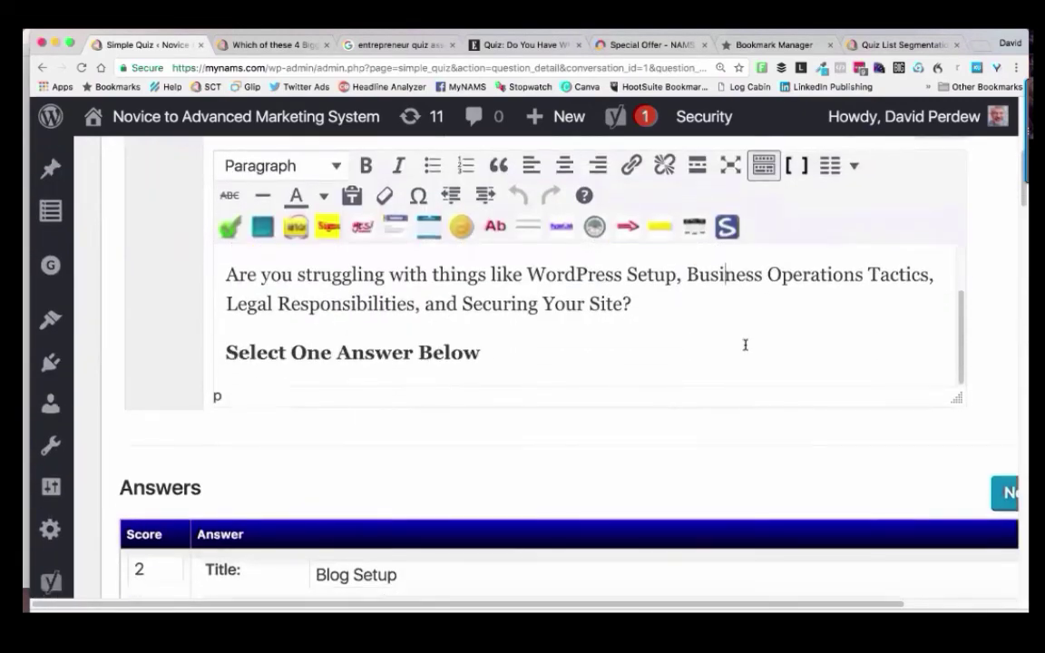
scroll(740, 313, "down", 1)
scroll(926, 290, "up", 2)
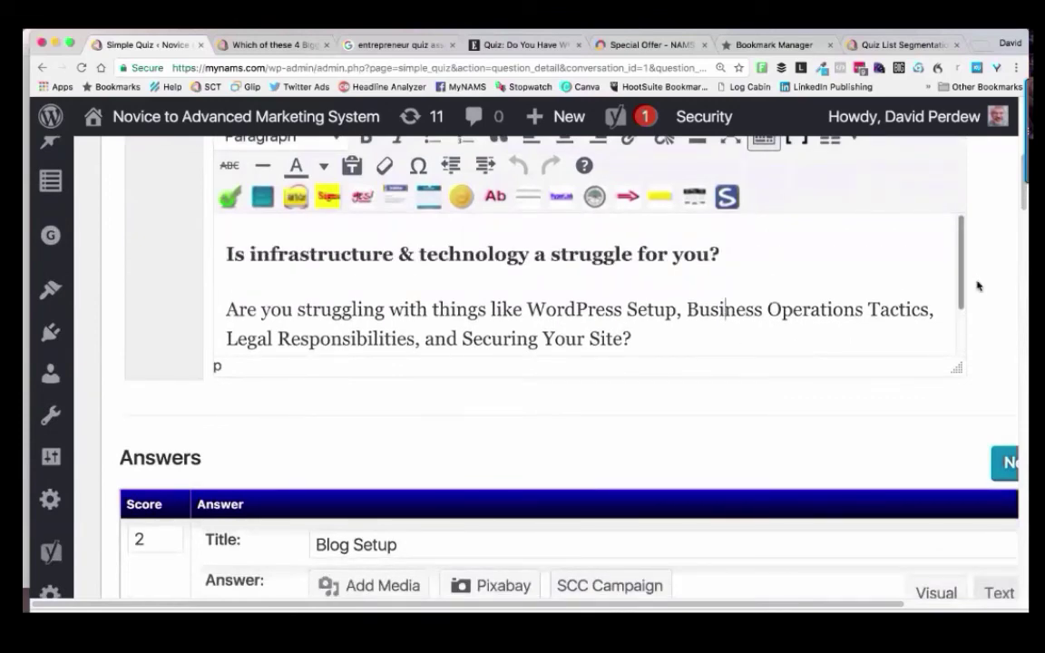
scroll(907, 299, "down", 3)
key("super+minus")
scroll(307, 370, "up", 5)
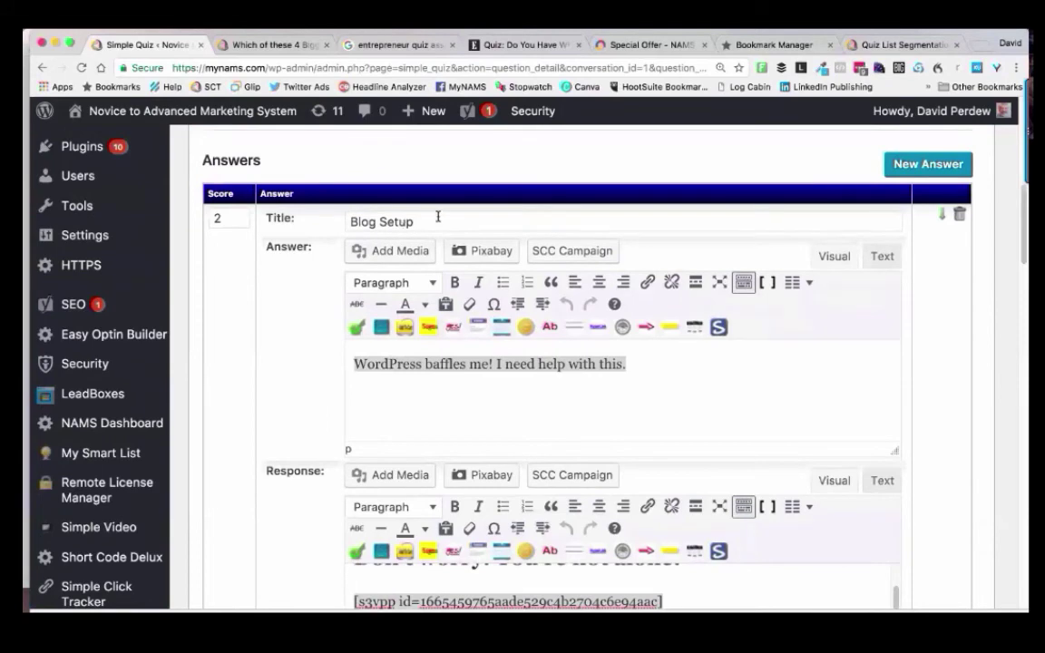
left_click_drag(438, 217, 313, 205)
scroll(316, 385, "down", 4)
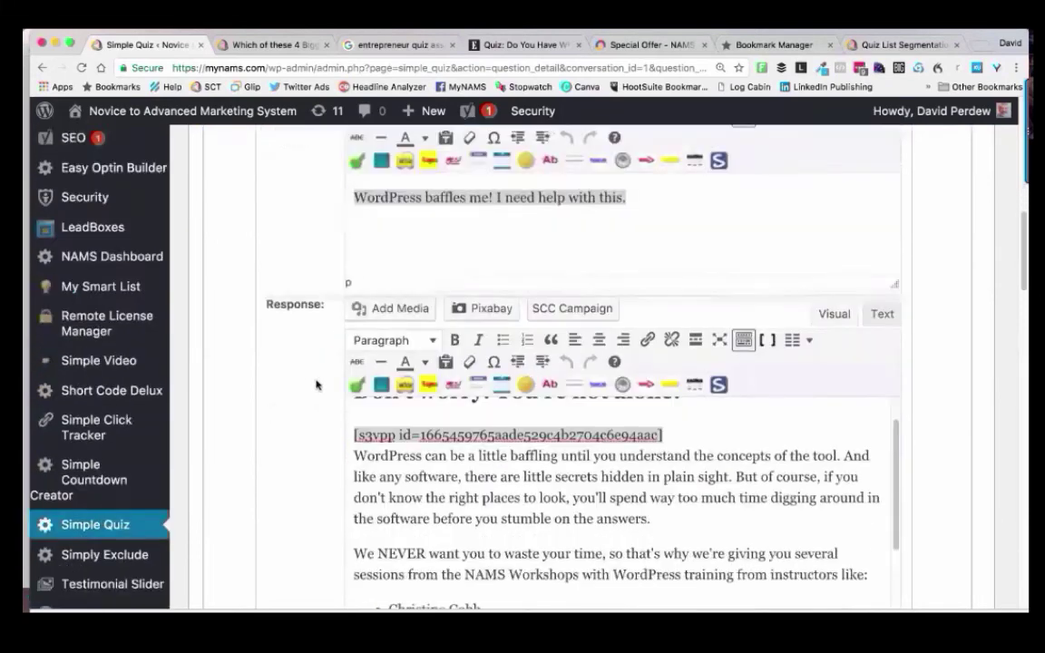
scroll(316, 385, "down", 5)
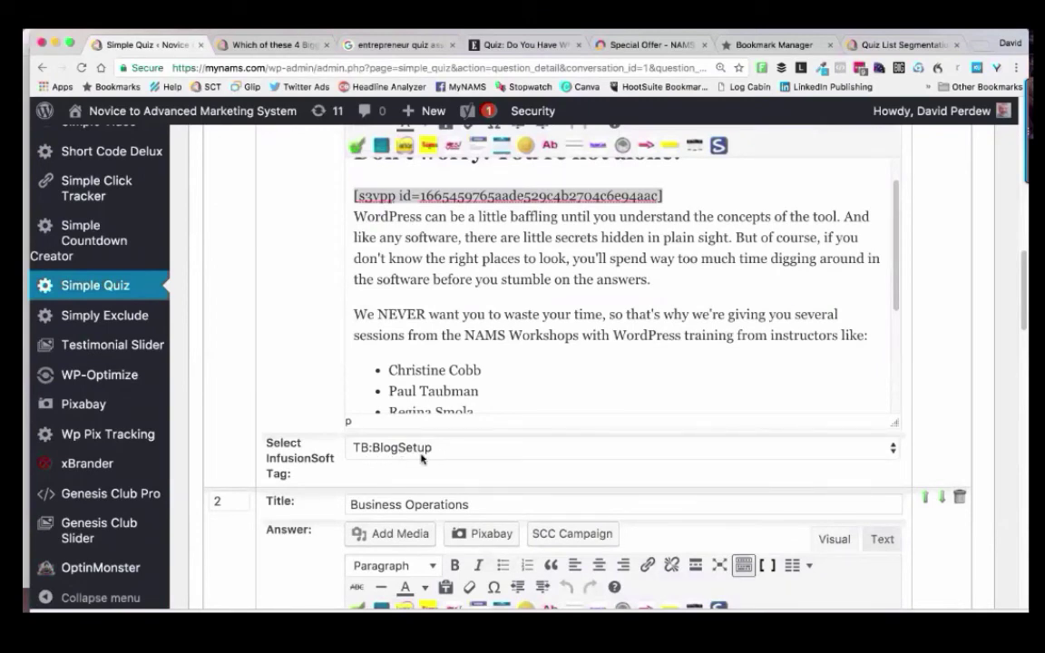
Confirm the Blog Setup answer's InfusionSoft tag is TB:BlogSetup, then review the remaining answers' tags.
left_click(450, 451)
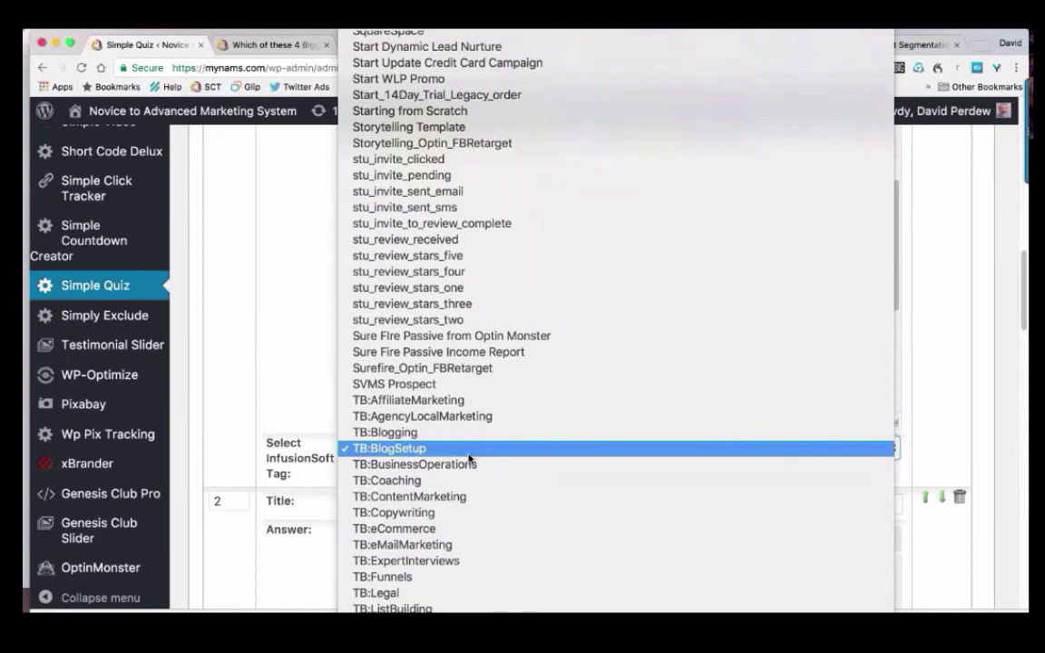
left_click(299, 401)
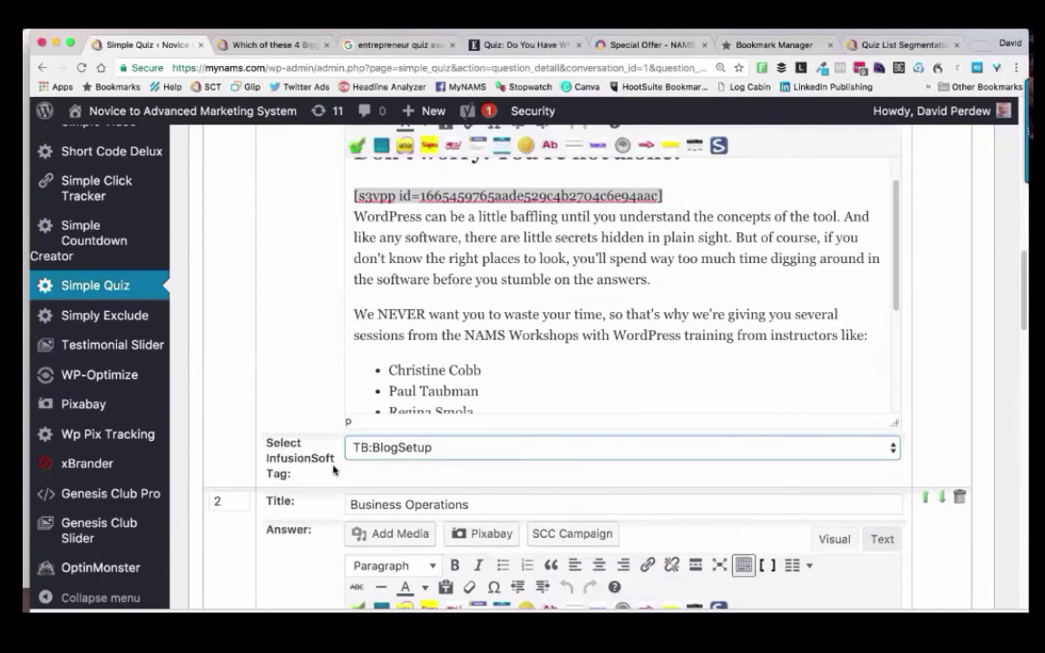
scroll(332, 469, "down", 5)
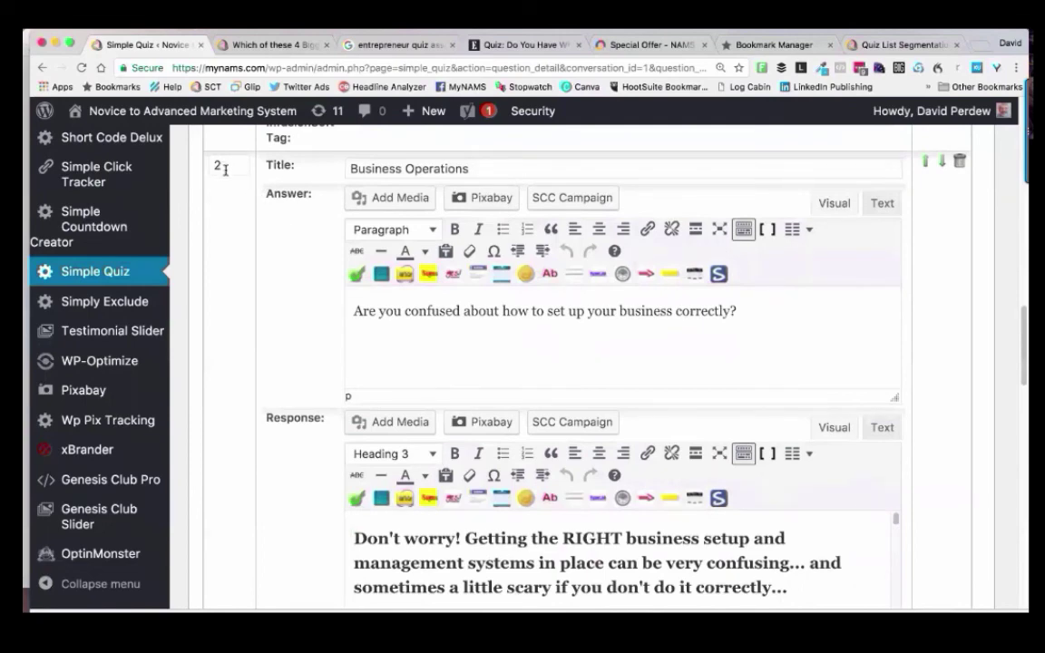
scroll(280, 290, "down", 5)
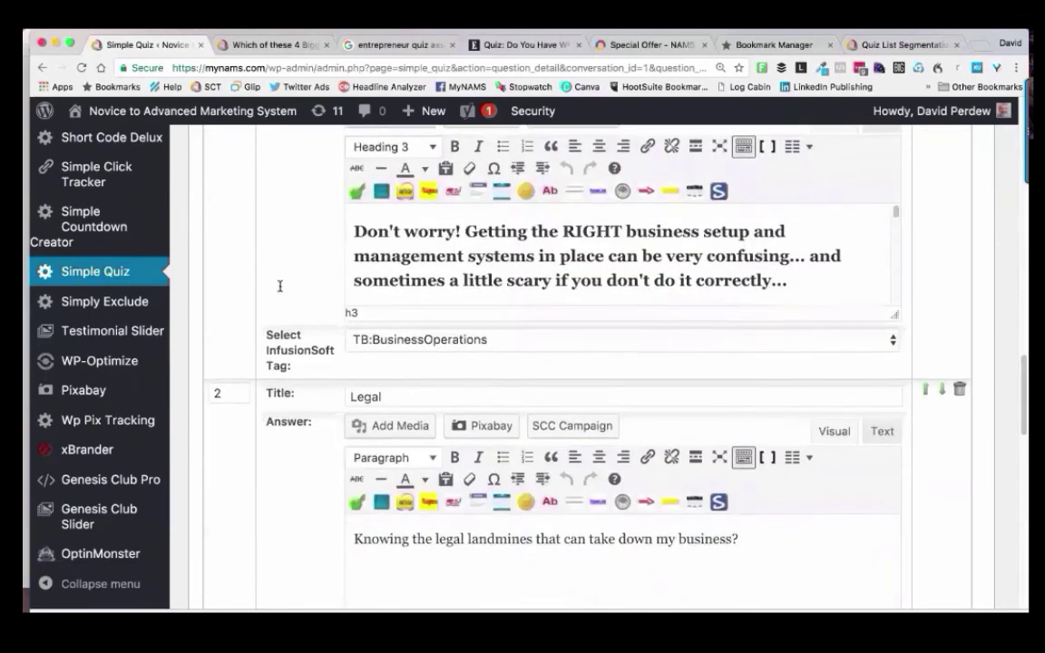
scroll(298, 372, "down", 13)
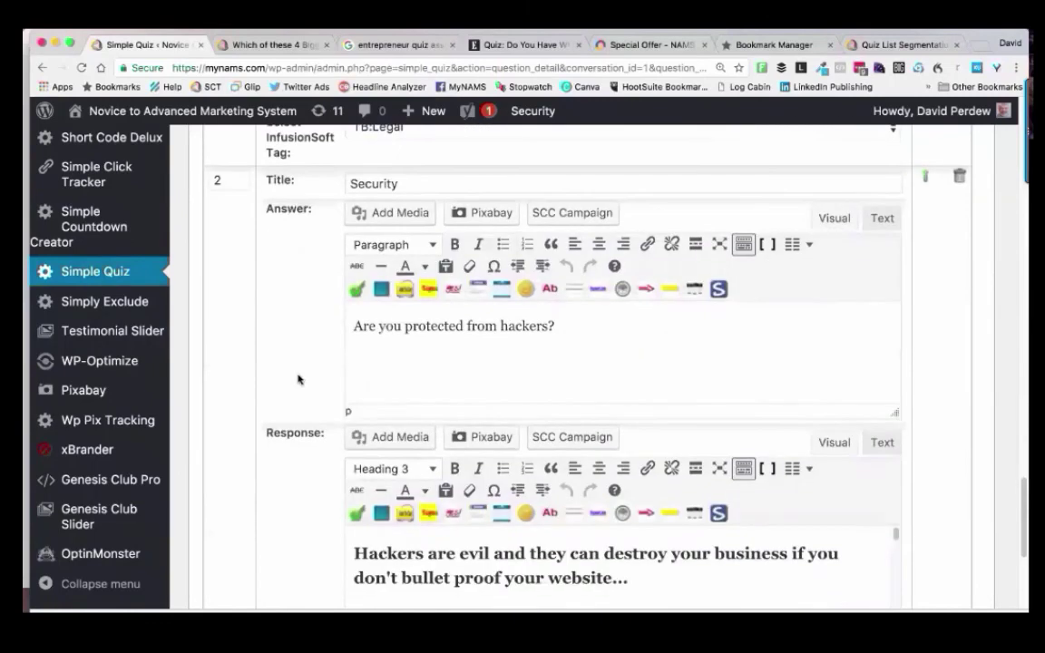
scroll(297, 371, "down", 3)
scroll(301, 365, "up", 20)
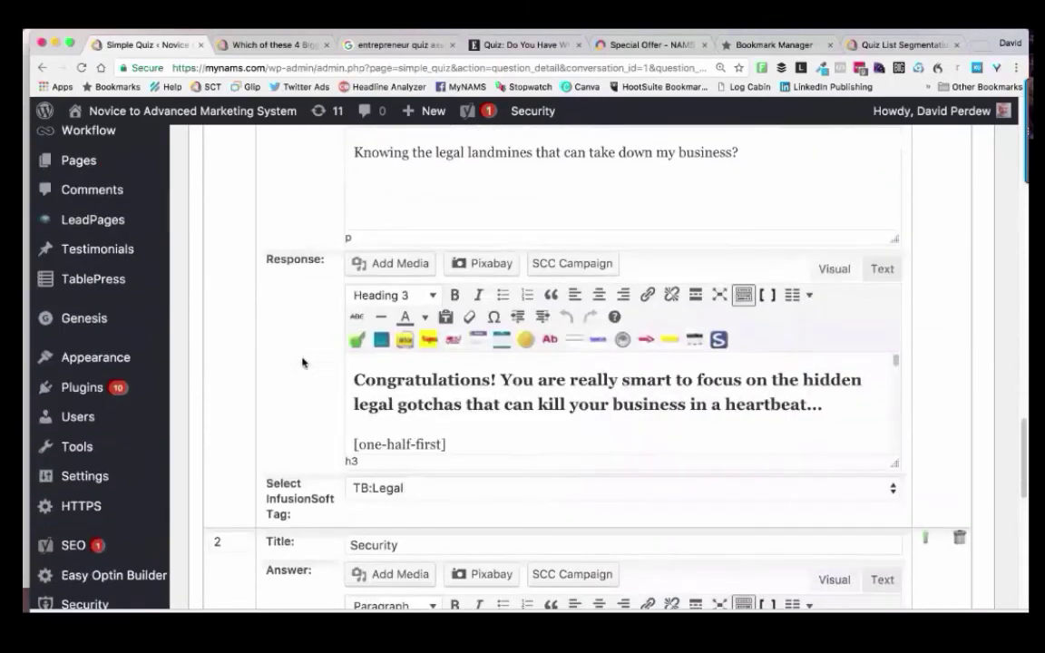
scroll(302, 362, "up", 3)
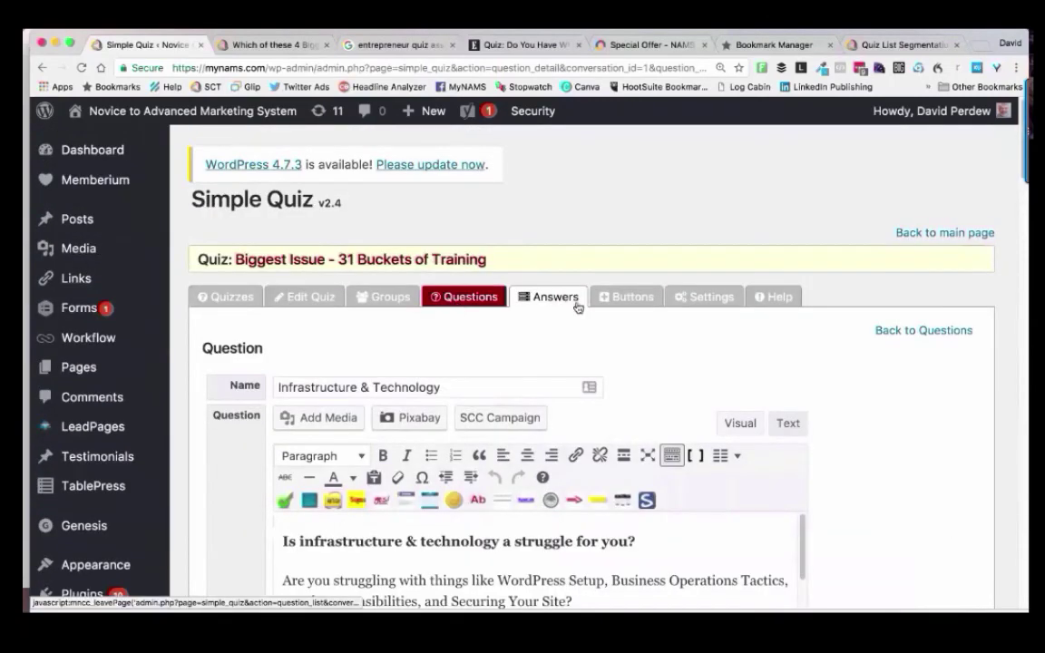
Show the Buttons tab and read the CTA text 'Submit Your Choice To Get Free Training' (scores 1–2).
left_click(632, 300)
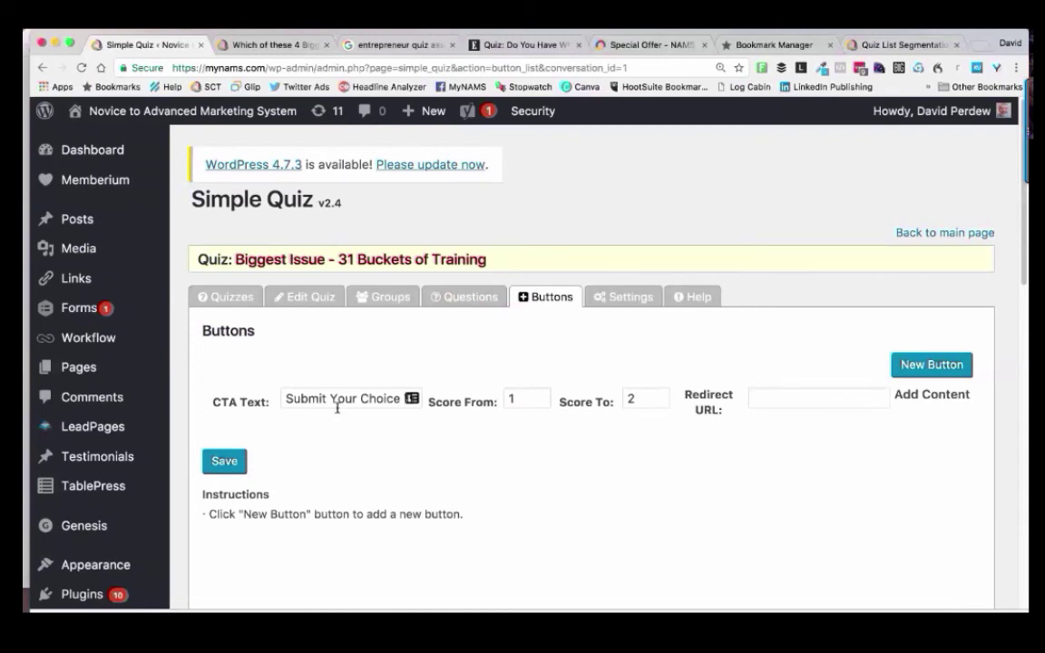
left_click_drag(285, 399, 423, 399)
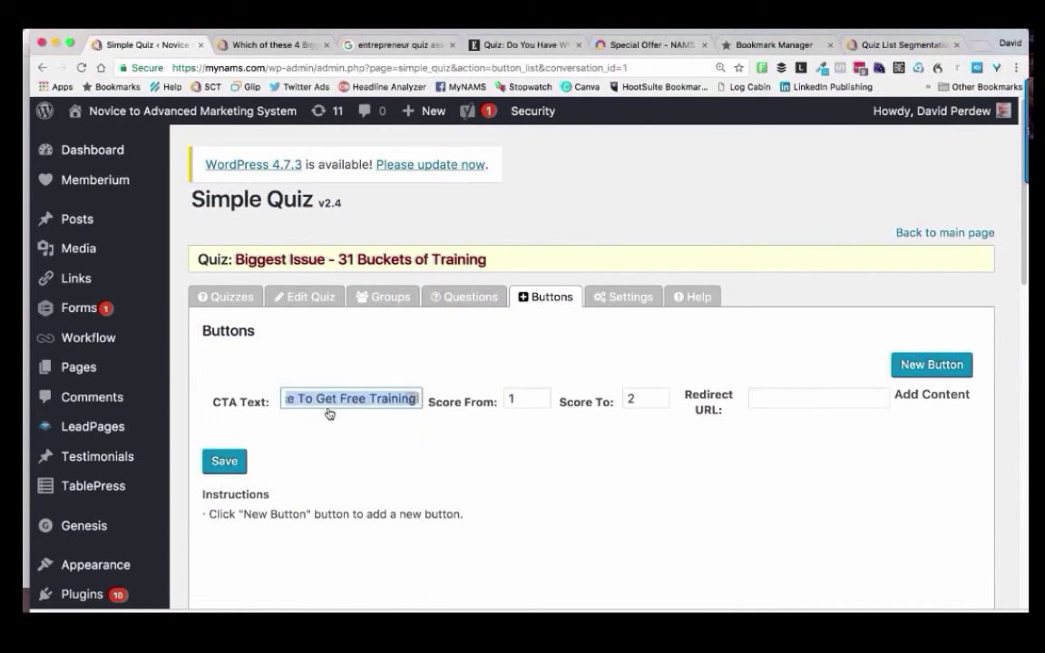
left_click(764, 346)
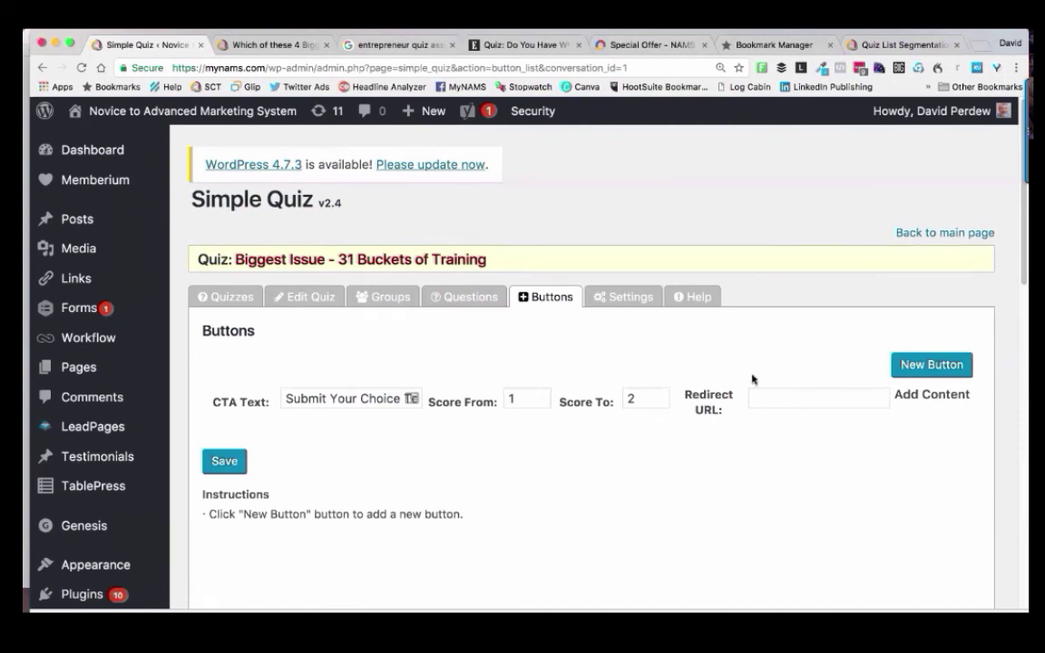
left_click(358, 399)
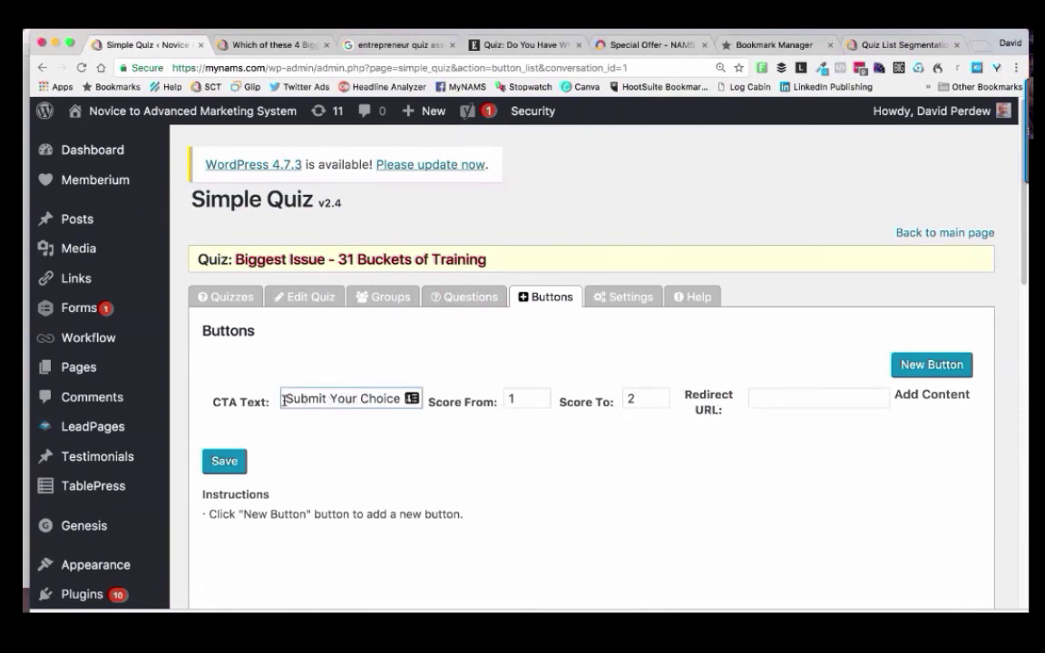